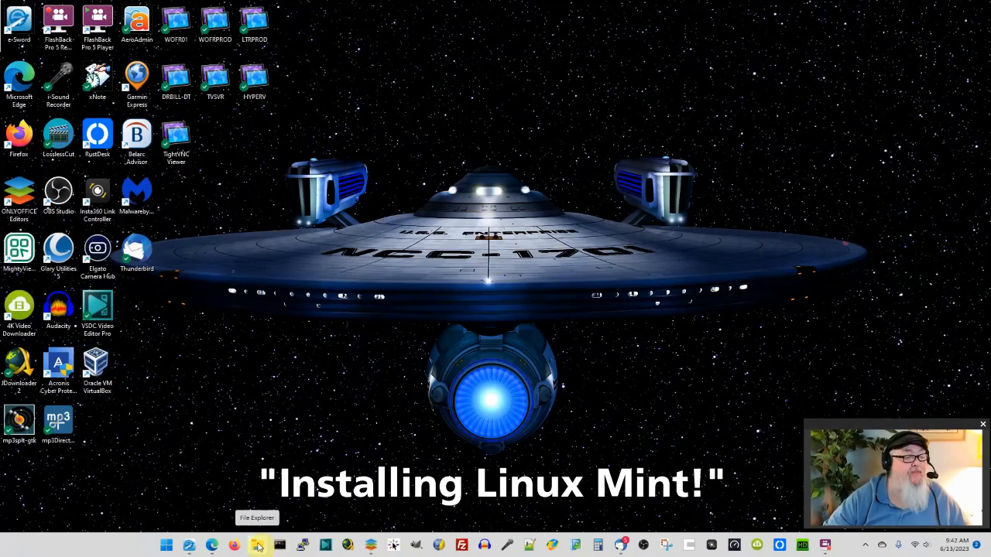
Open Oracle VM VirtualBox and start creating a new virtual machine named LinuxMint.
{"action": "double_click", "coordinate": [97, 362]}
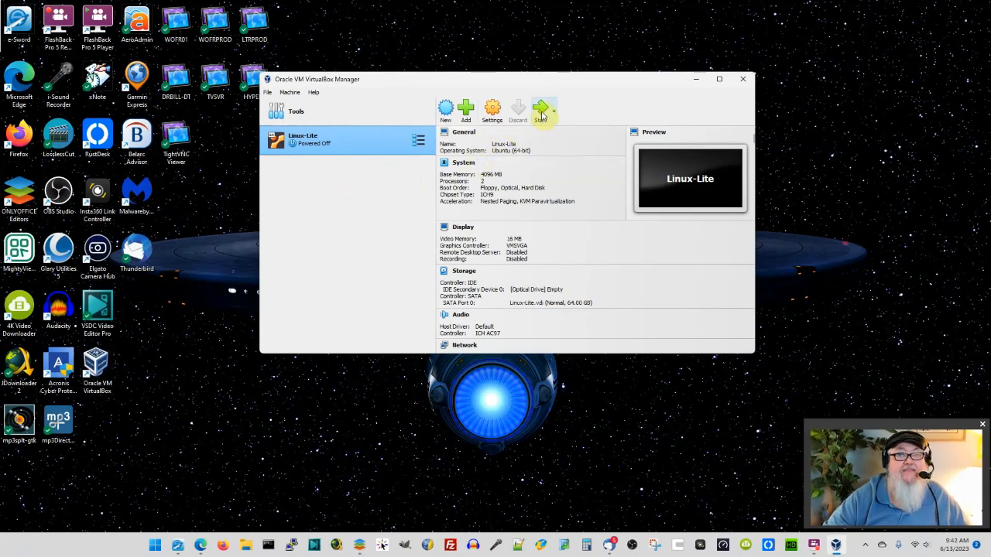
{"action": "left_click", "coordinate": [445, 110]}
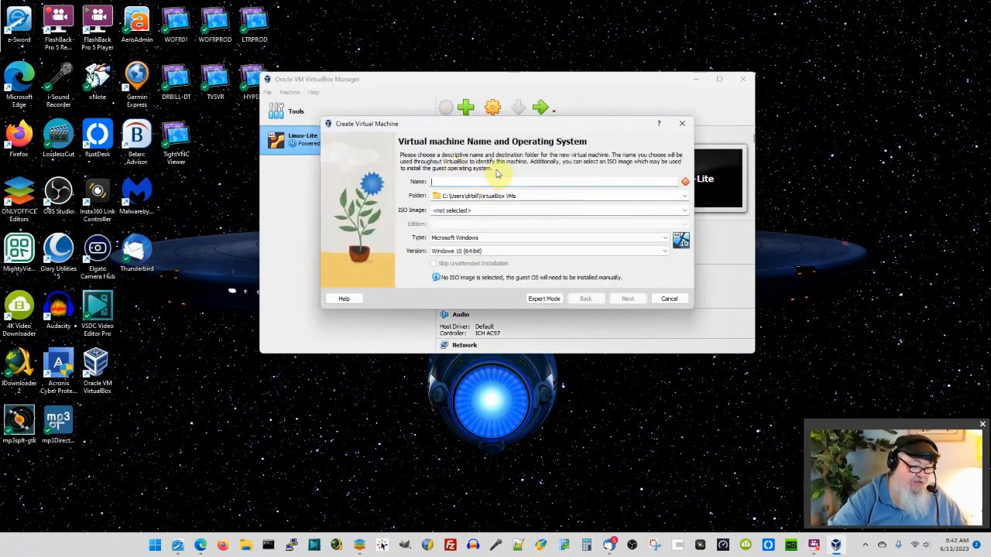
{"action": "type", "text": "Linux"}
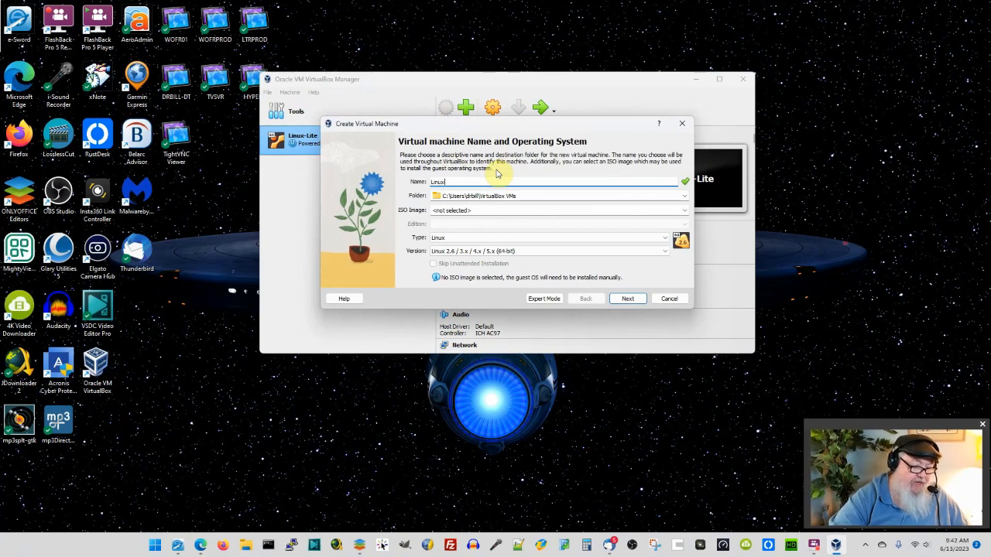
{"action": "type", "text": "Mint"}
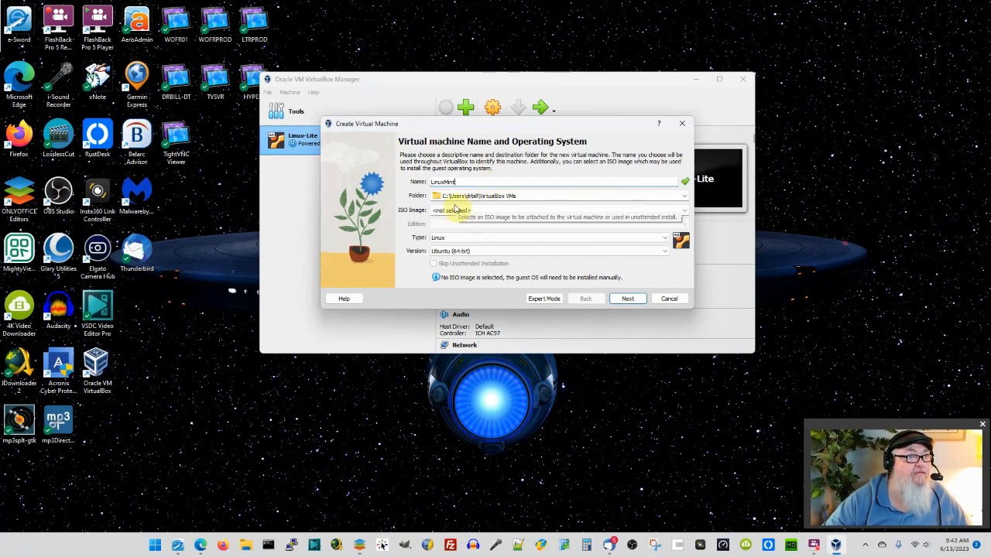
Choose linuxmint-21.1-cinnamon-64bit.iso from Downloads as the machine's ISO image and continue to the unattended install setup.
{"action": "left_click", "coordinate": [684, 211]}
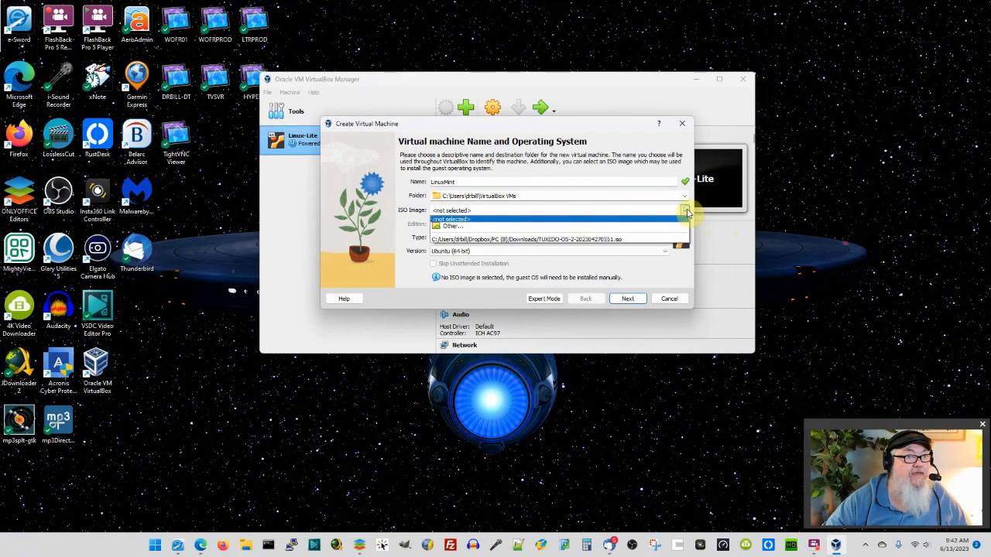
{"action": "left_click", "coordinate": [460, 226]}
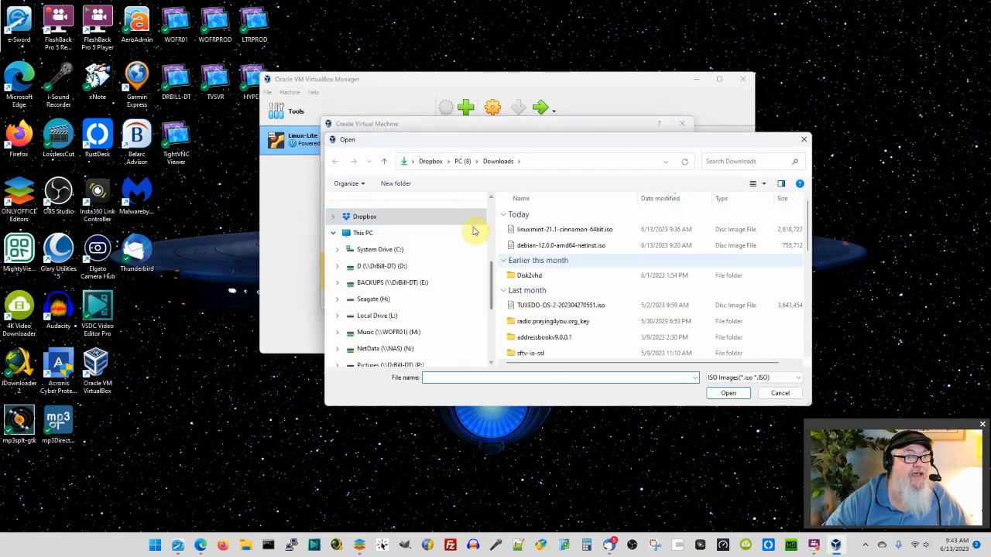
{"action": "double_click", "coordinate": [556, 234]}
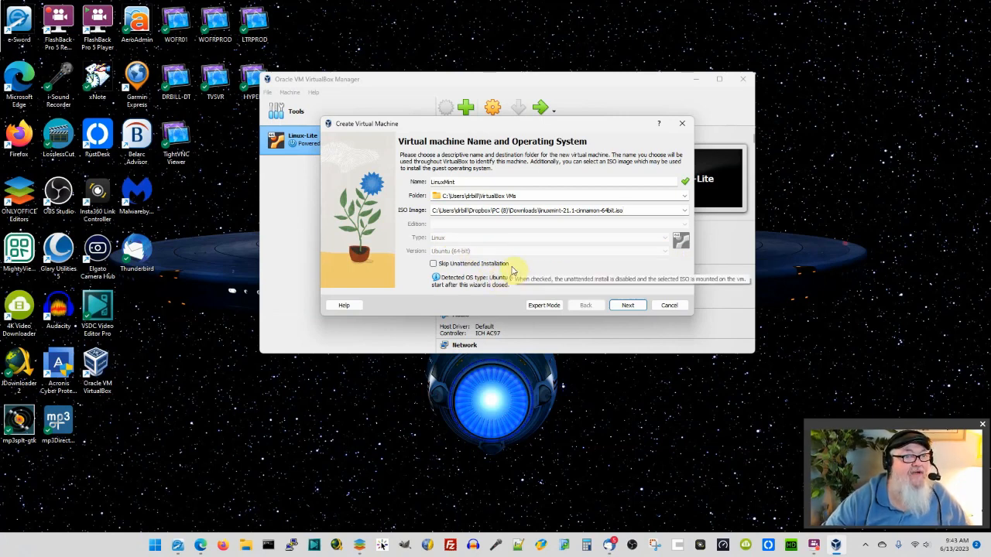
{"action": "left_click", "coordinate": [627, 305]}
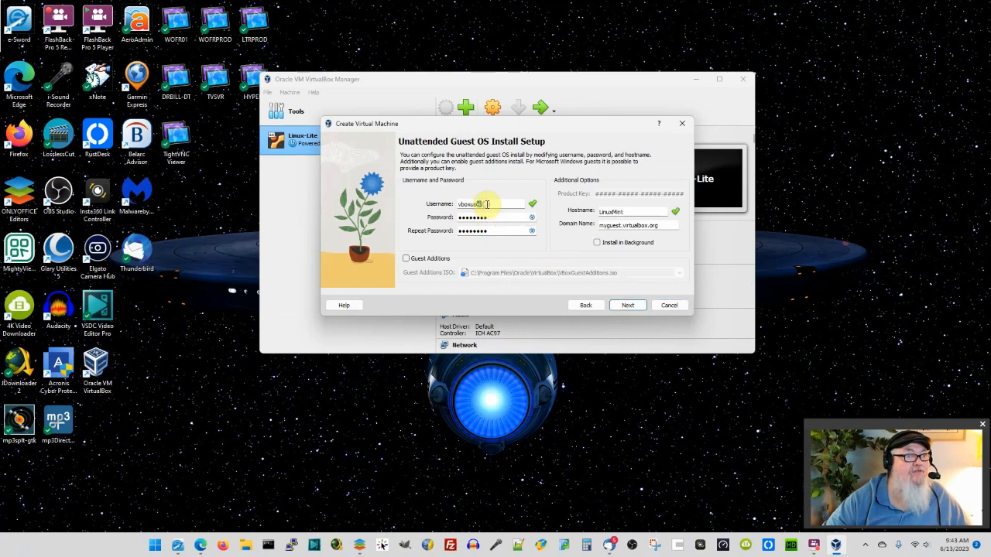
Keep the default username for the unattended install, enter and repeat a new account password, and continue to the hardware settings.
{"action": "left_click_drag", "start_coordinate": [487, 204], "coordinate": [410, 201]}
{"action": "left_click", "coordinate": [521, 204]}
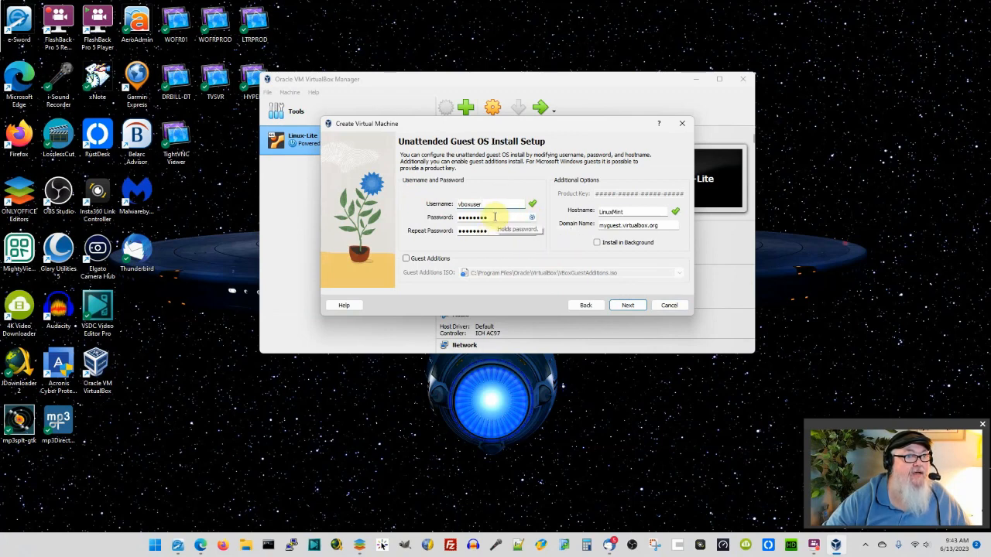
{"action": "left_click_drag", "start_coordinate": [491, 216], "coordinate": [395, 216]}
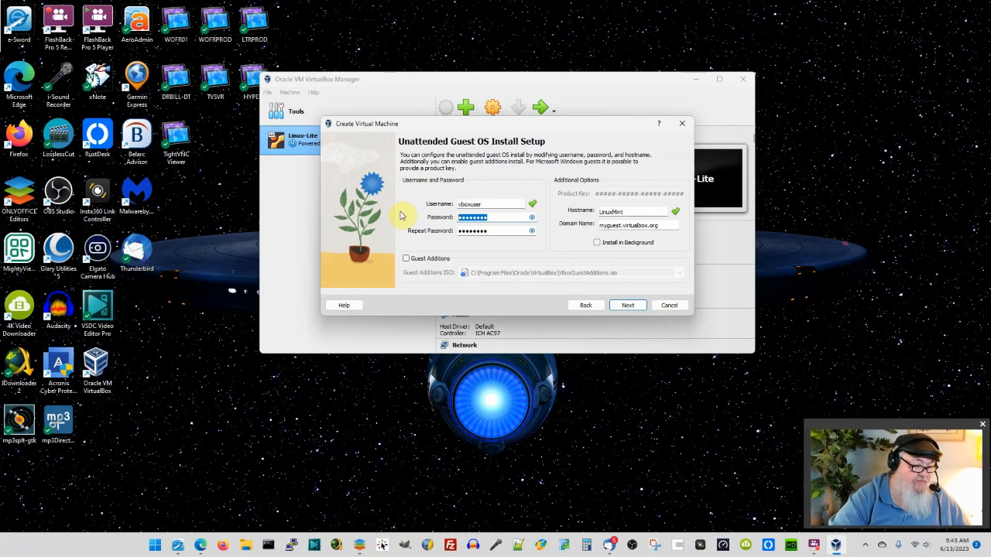
{"action": "type", "text": "••••••"}
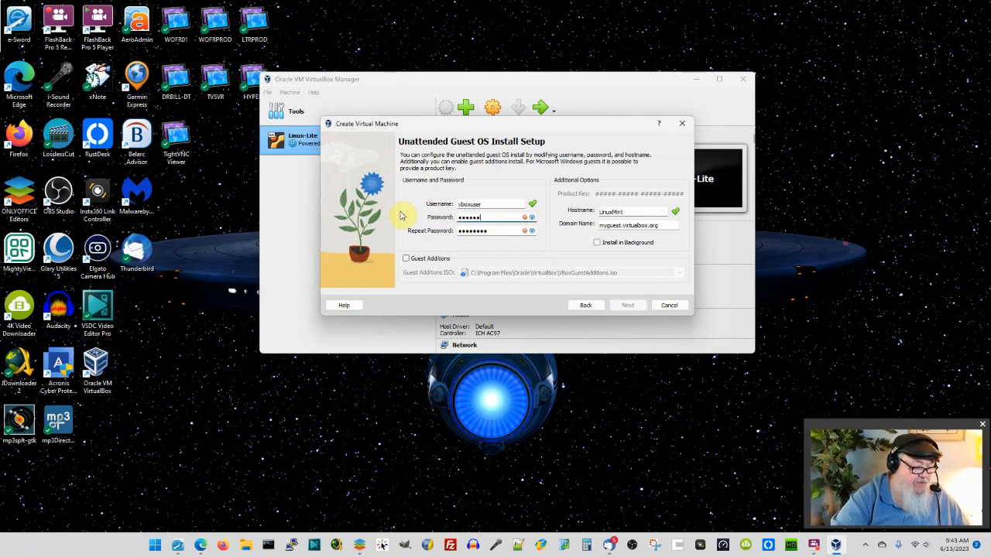
{"action": "type", "text": "••"}
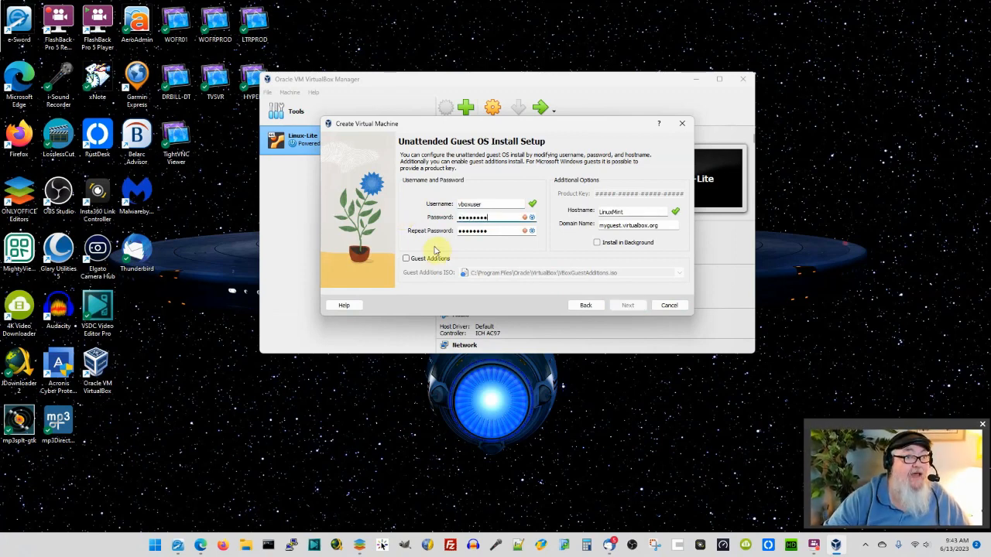
{"action": "left_click_drag", "start_coordinate": [499, 231], "coordinate": [398, 230]}
{"action": "type", "text": "•"}
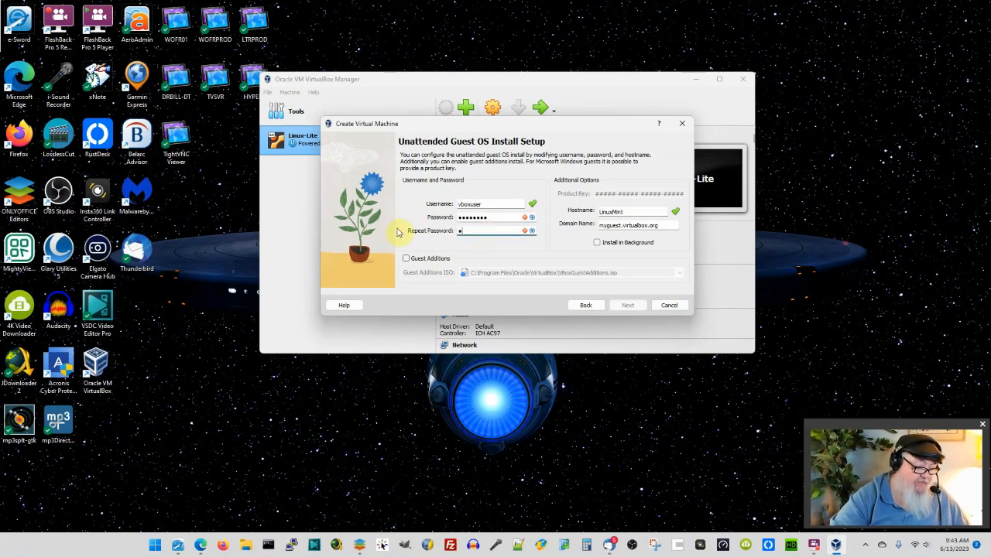
{"action": "type", "text": "•••••••"}
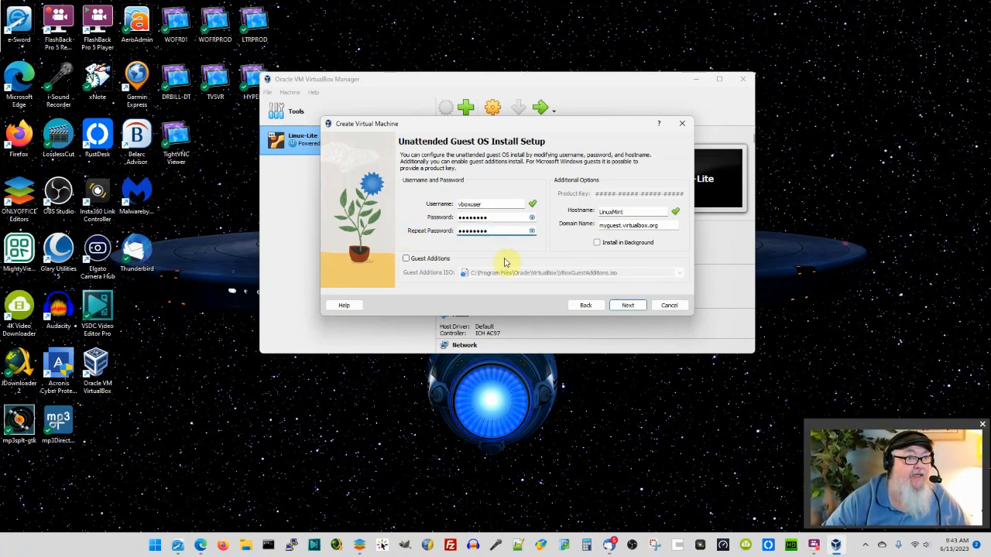
{"action": "left_click", "coordinate": [627, 308]}
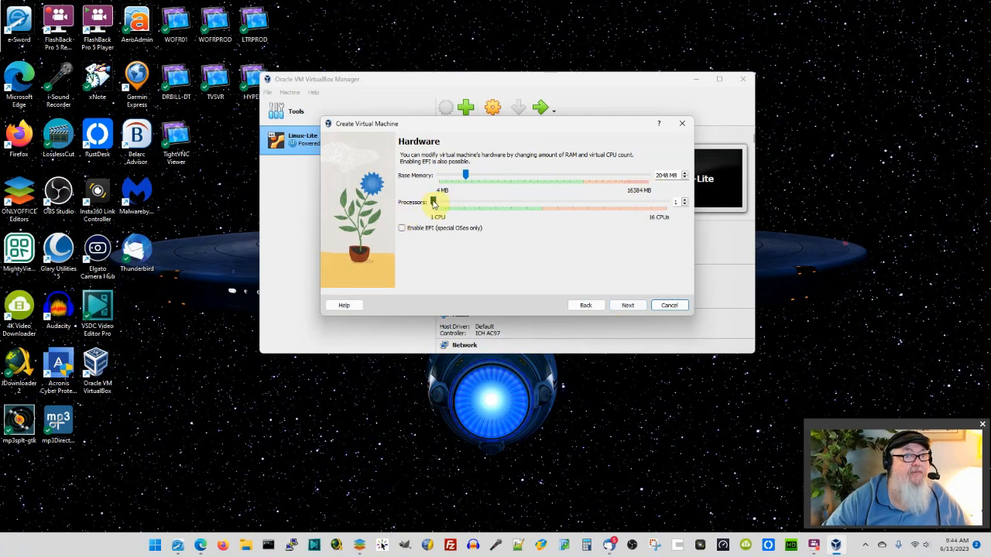
Assign 2 processors, accept the default memory and 25 GB virtual hard disk, and finish creating the virtual machine.
{"action": "left_click_drag", "start_coordinate": [433, 202], "coordinate": [445, 203]}
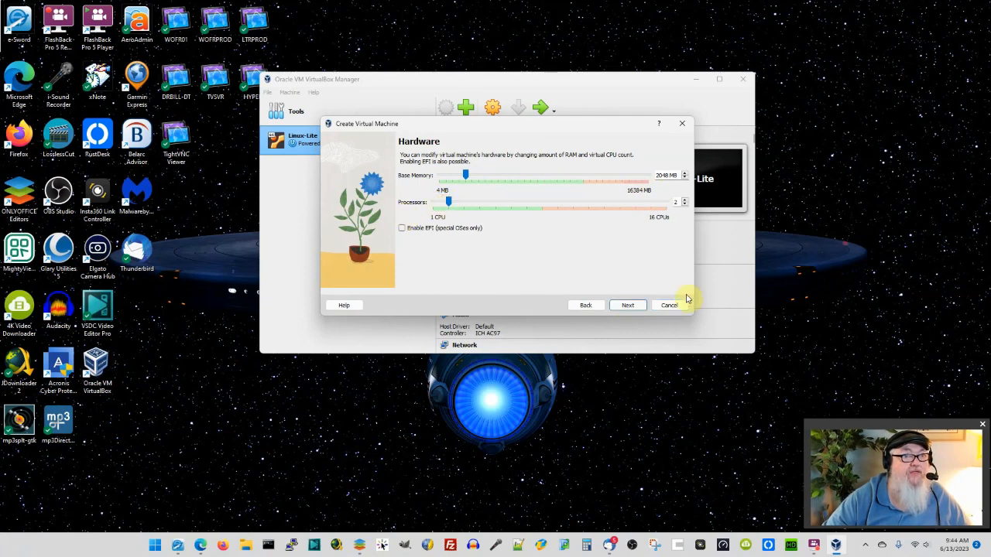
{"action": "left_click", "coordinate": [631, 306]}
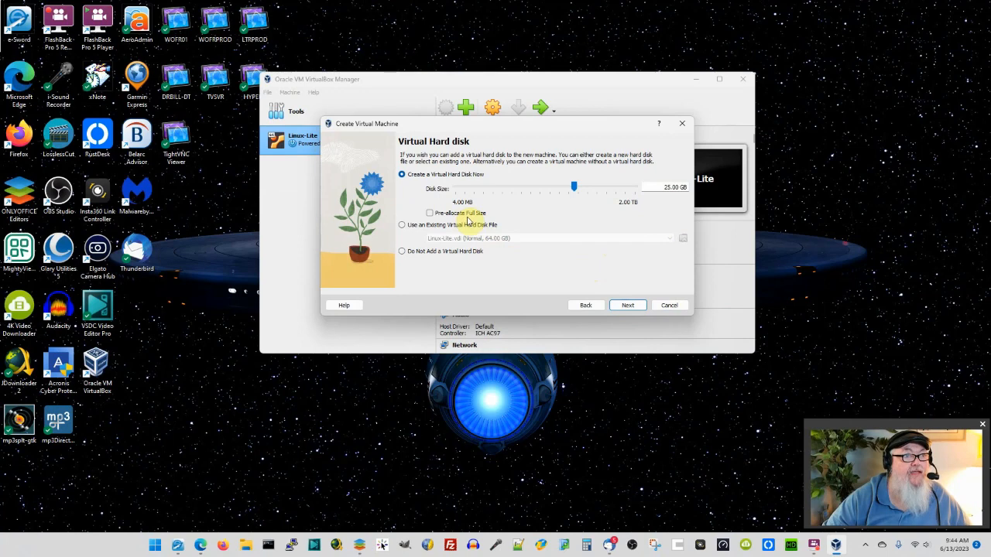
{"action": "left_click", "coordinate": [628, 307]}
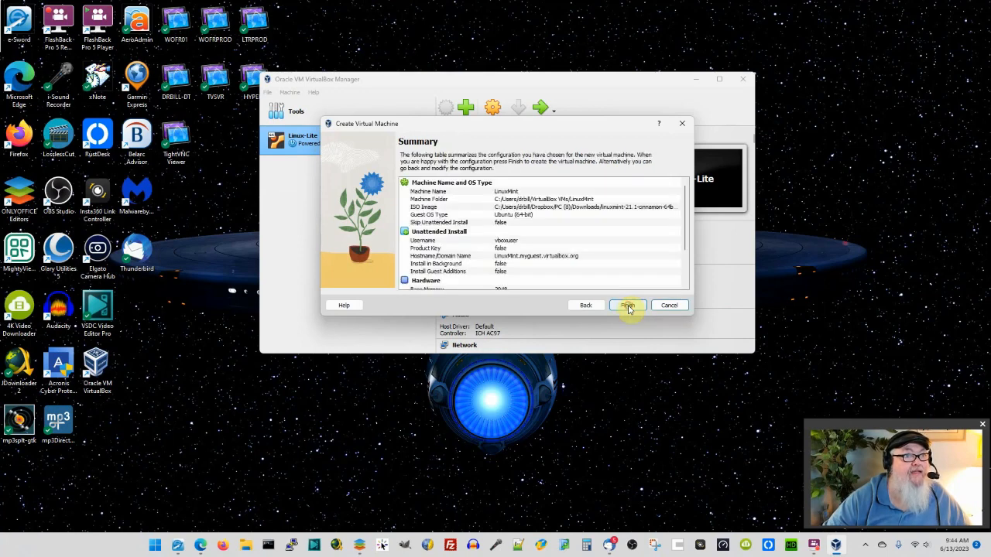
{"action": "left_click", "coordinate": [628, 305]}
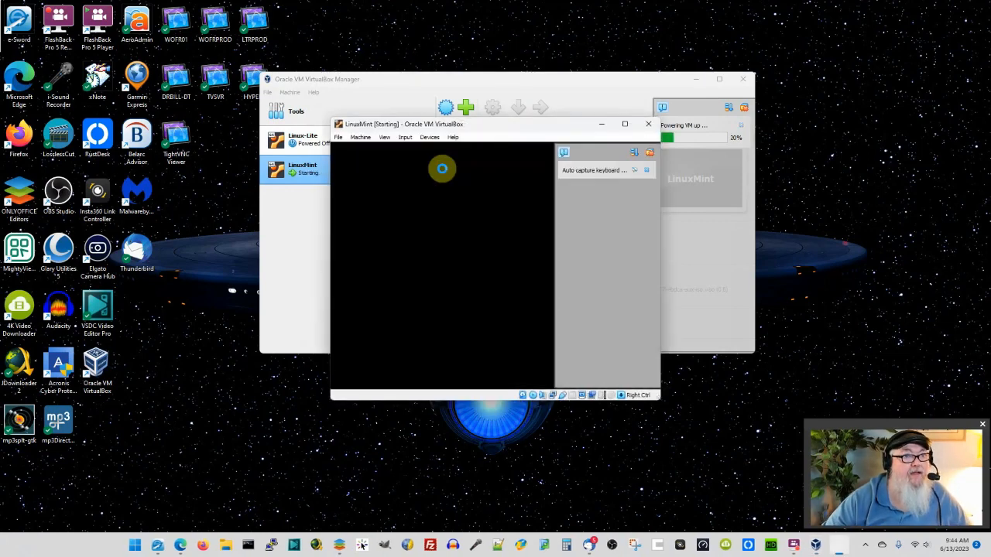
Boot the virtual machine with Start Linux Mint 21.1 Cinnamon 64-bit, dismissing the keyboard capture and mouse integration notices.
{"action": "left_click", "coordinate": [647, 170]}
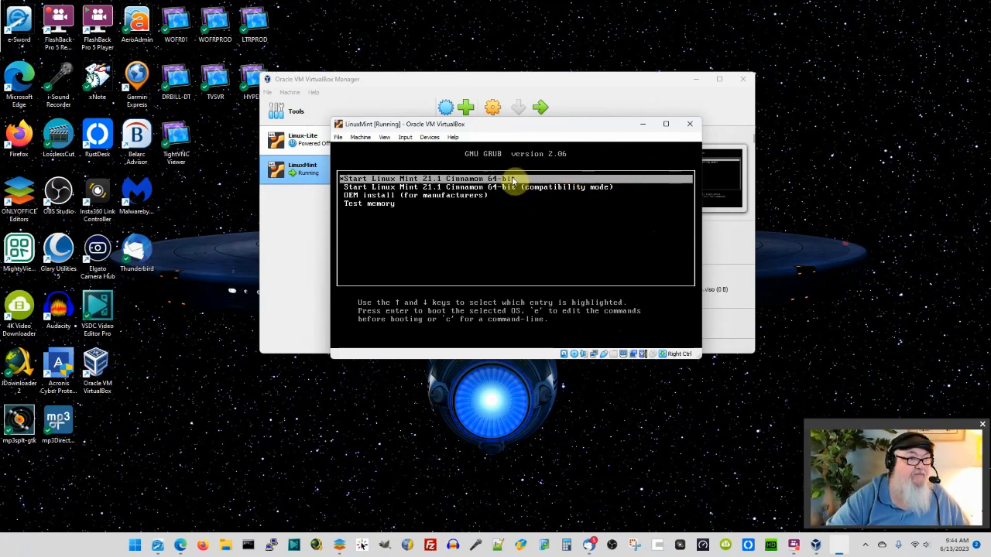
{"action": "key", "text": "Return"}
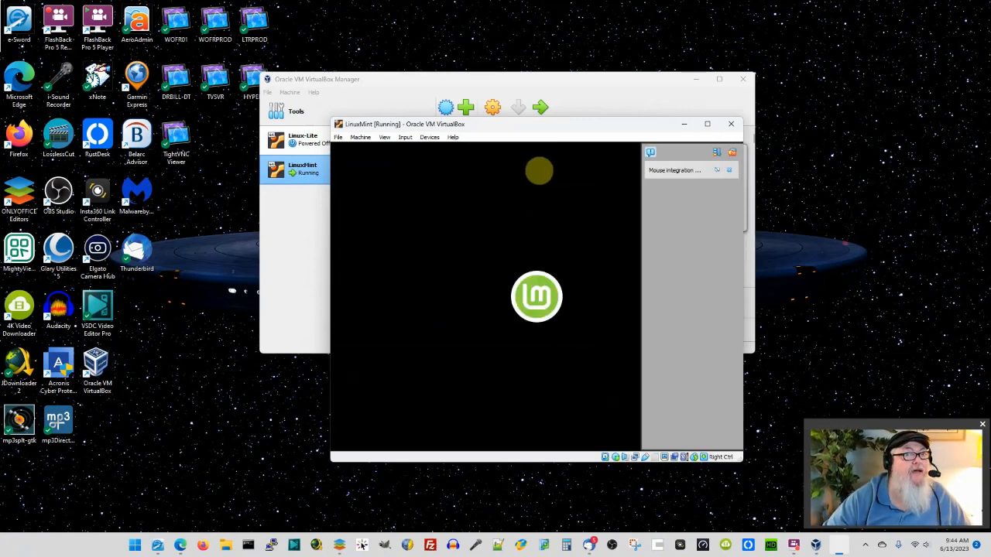
{"action": "left_click", "coordinate": [728, 172]}
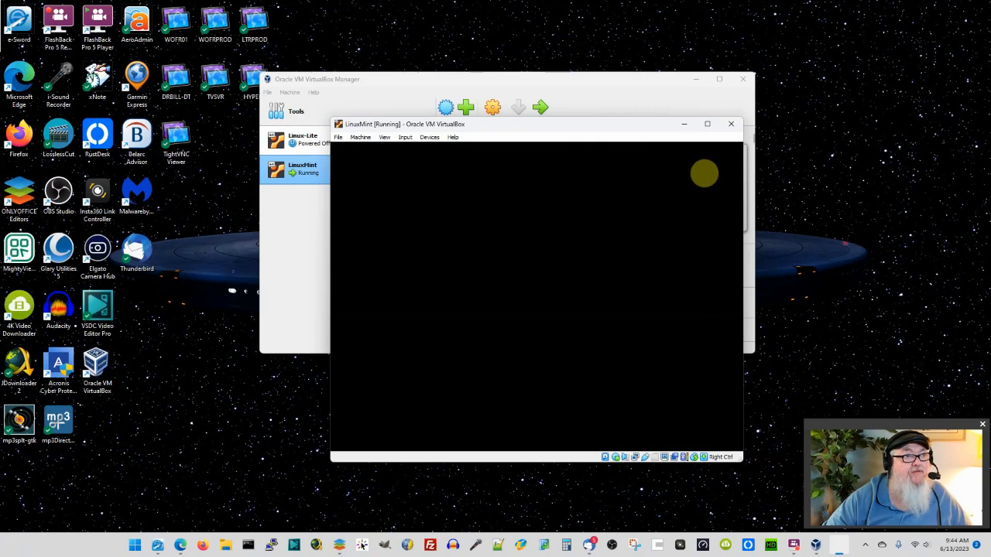
Reposition the LinuxMint virtual machine window and enlarge it to fit the whole guest desktop.
{"action": "left_click_drag", "start_coordinate": [548, 127], "coordinate": [527, 83]}
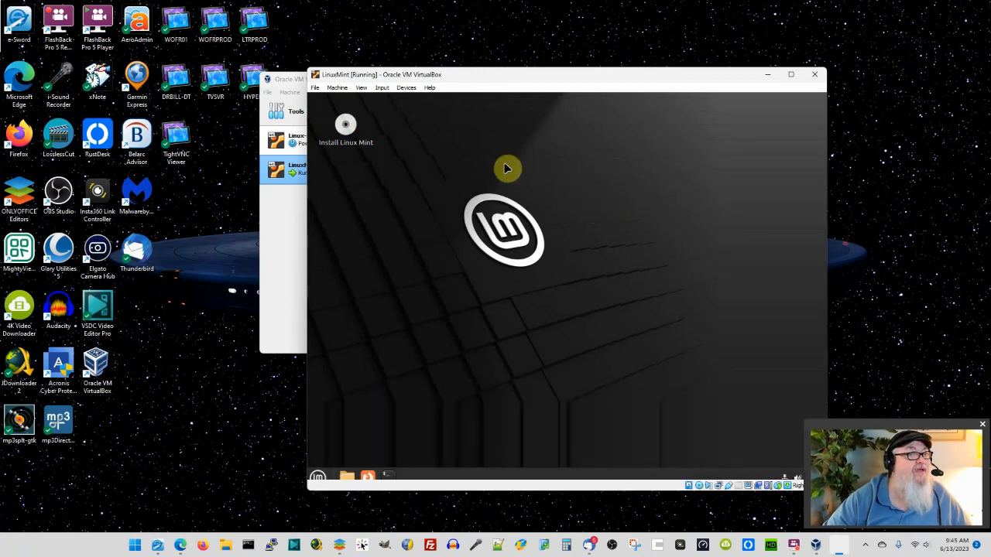
{"action": "left_click_drag", "start_coordinate": [591, 75], "coordinate": [523, 56]}
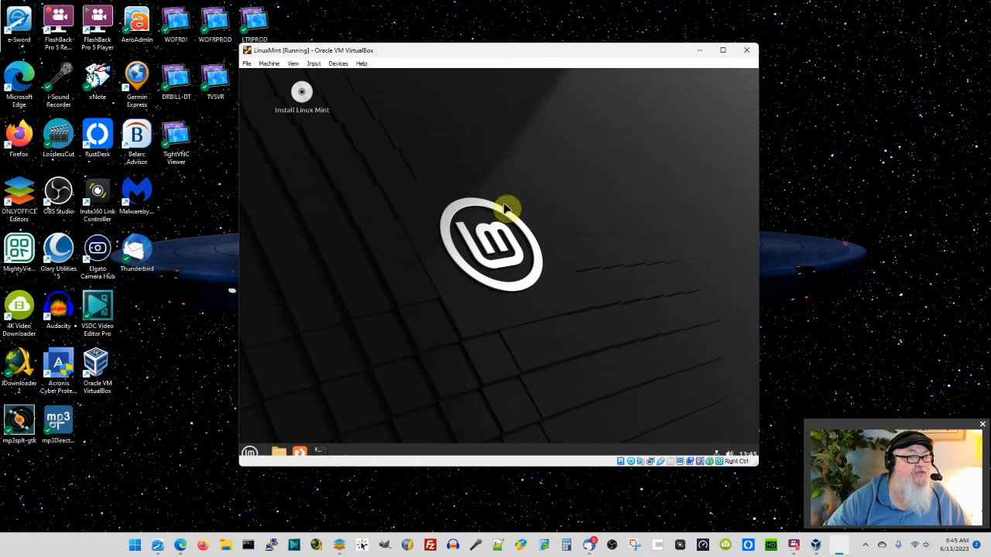
{"action": "left_click_drag", "start_coordinate": [757, 464], "coordinate": [776, 492]}
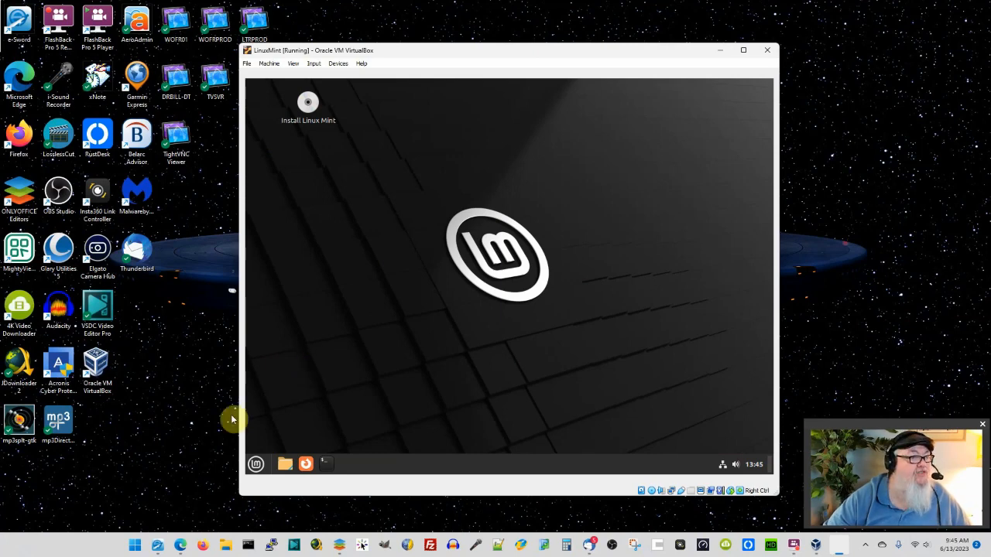
Examine the live system's application menu, its quit options and categories including Accessories, Internet, Office, Administration, Preferences and Recent Files.
{"action": "left_click", "coordinate": [256, 463]}
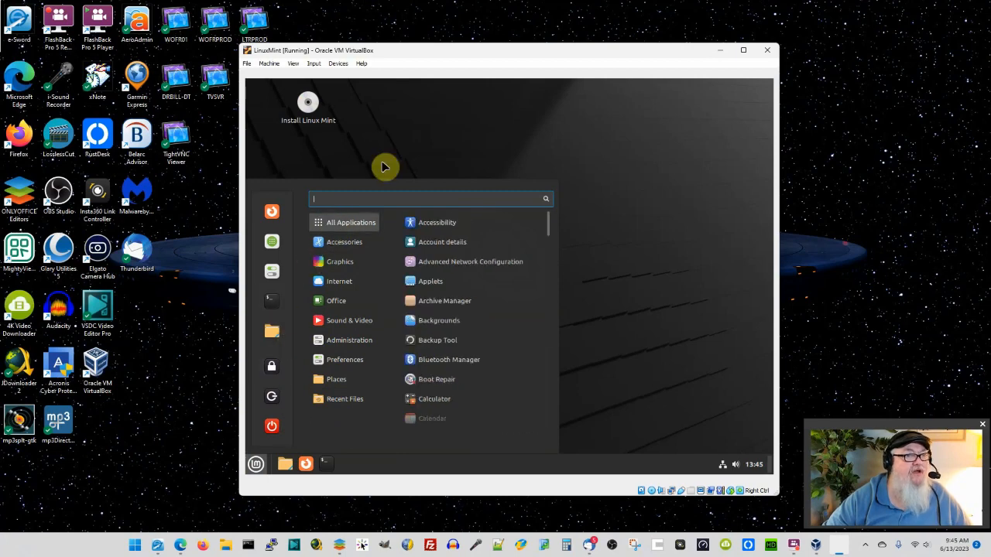
{"action": "left_click", "coordinate": [487, 113]}
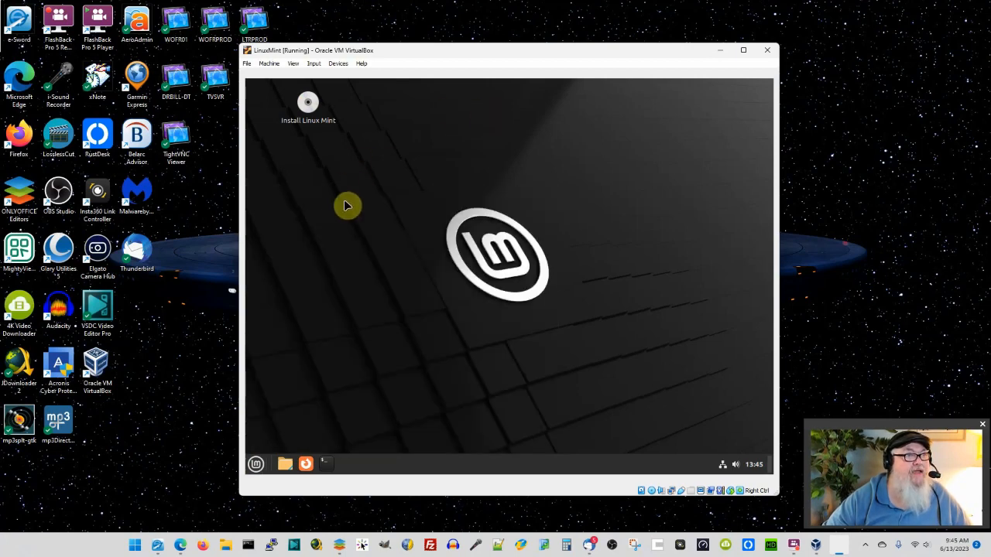
{"action": "left_click", "coordinate": [257, 463]}
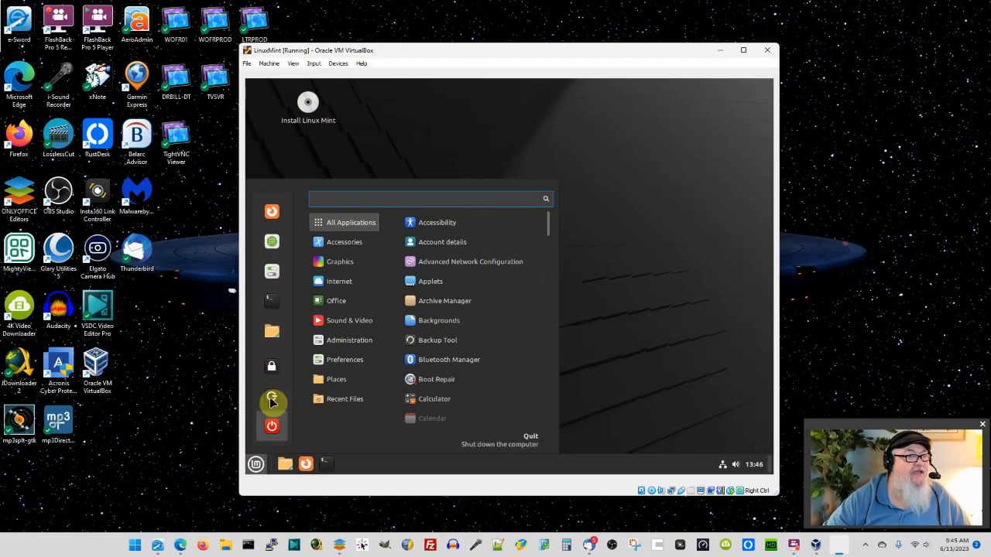
{"action": "left_click", "coordinate": [701, 255]}
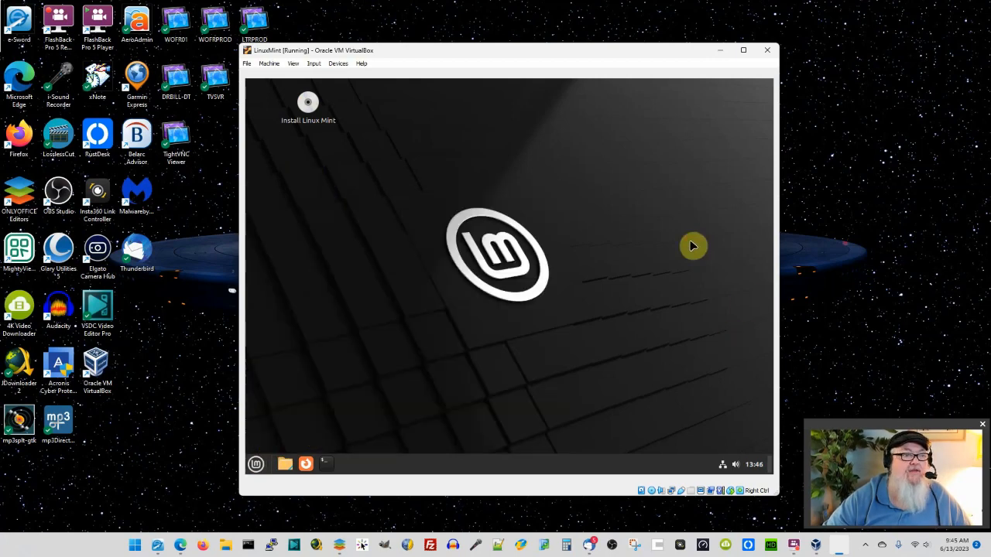
{"action": "left_click", "coordinate": [256, 465]}
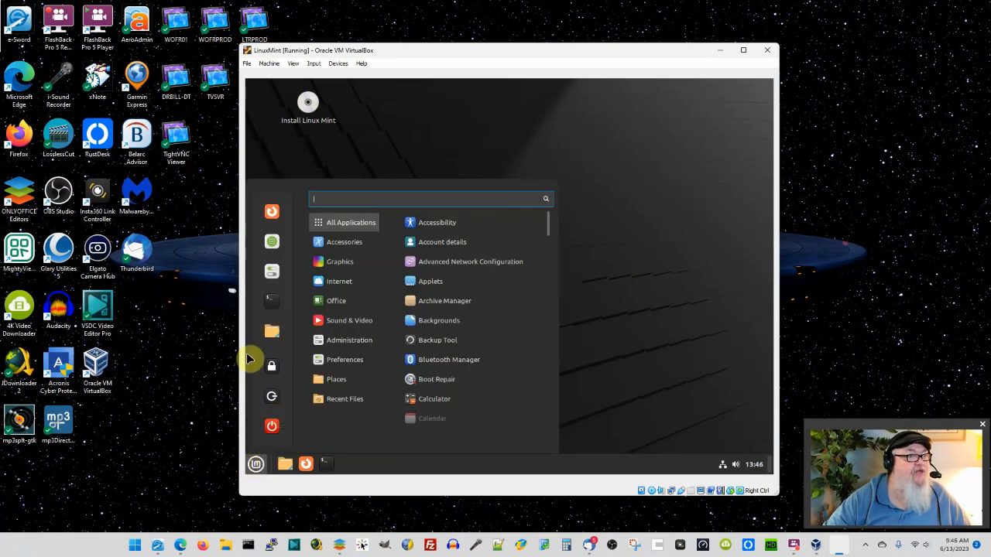
{"action": "mouse_move", "coordinate": [352, 242]}
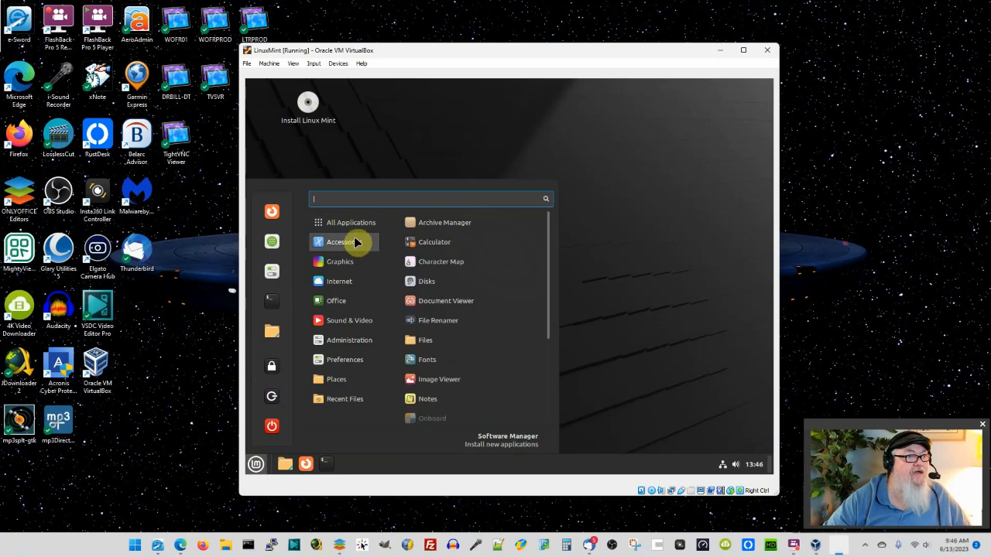
{"action": "mouse_move", "coordinate": [338, 283]}
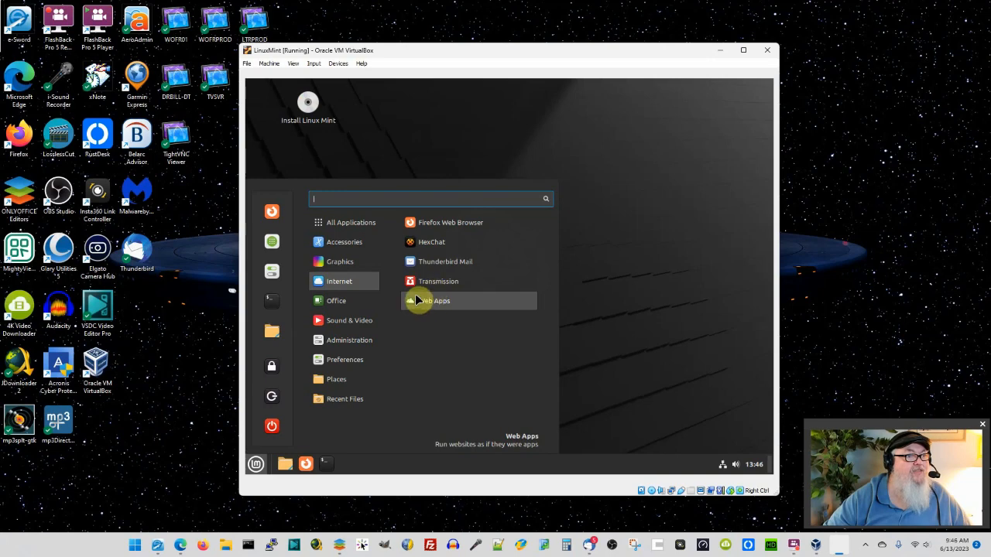
{"action": "mouse_move", "coordinate": [365, 303]}
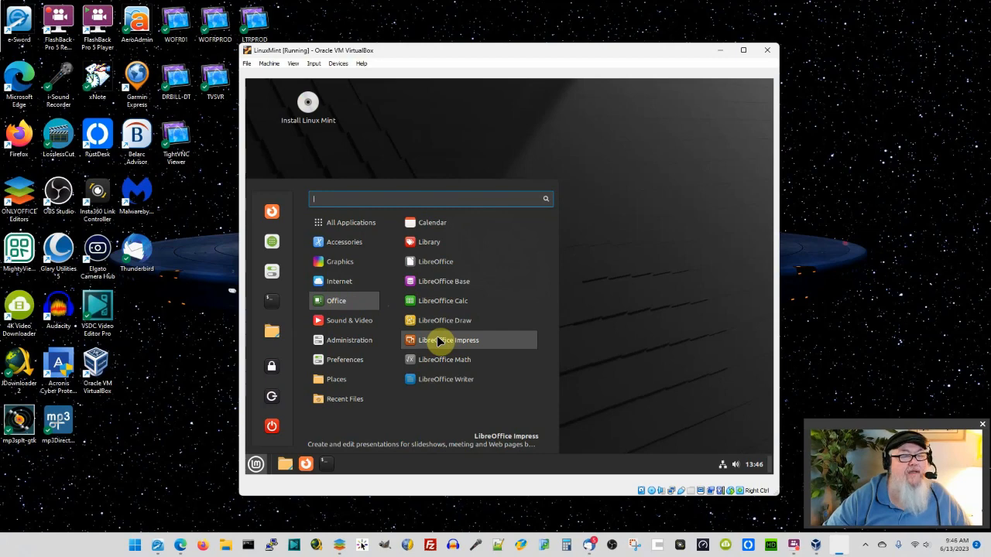
{"action": "key", "text": "Up"}
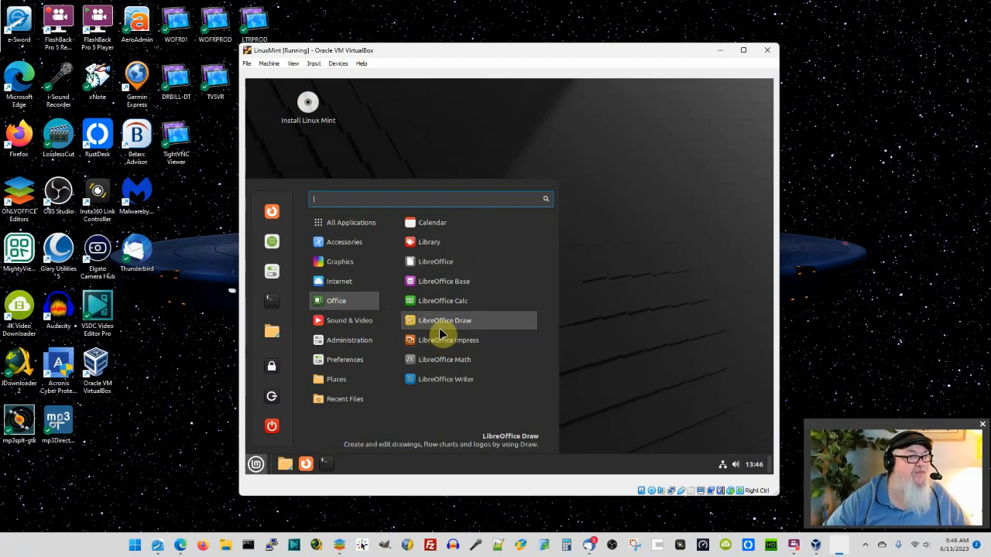
{"action": "mouse_move", "coordinate": [367, 329]}
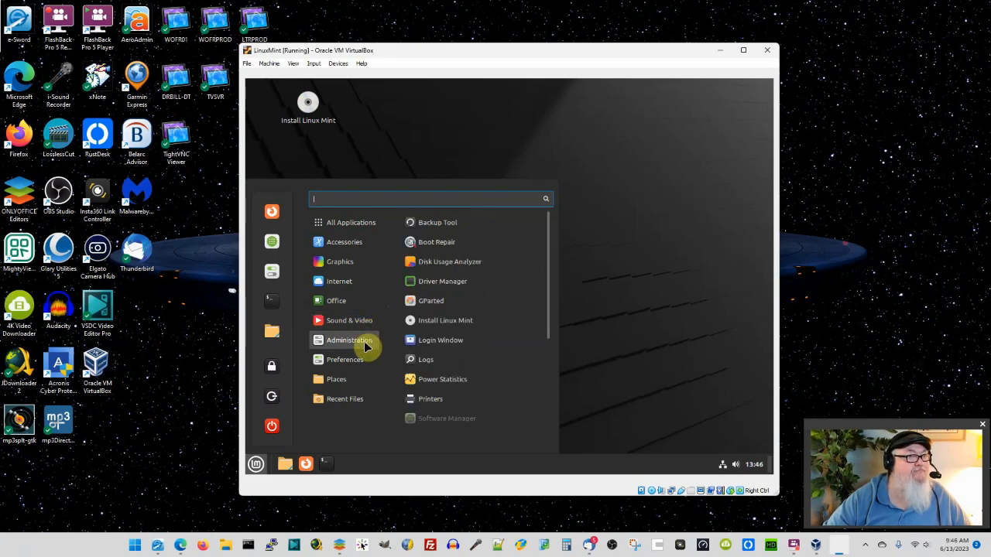
{"action": "mouse_move", "coordinate": [366, 360]}
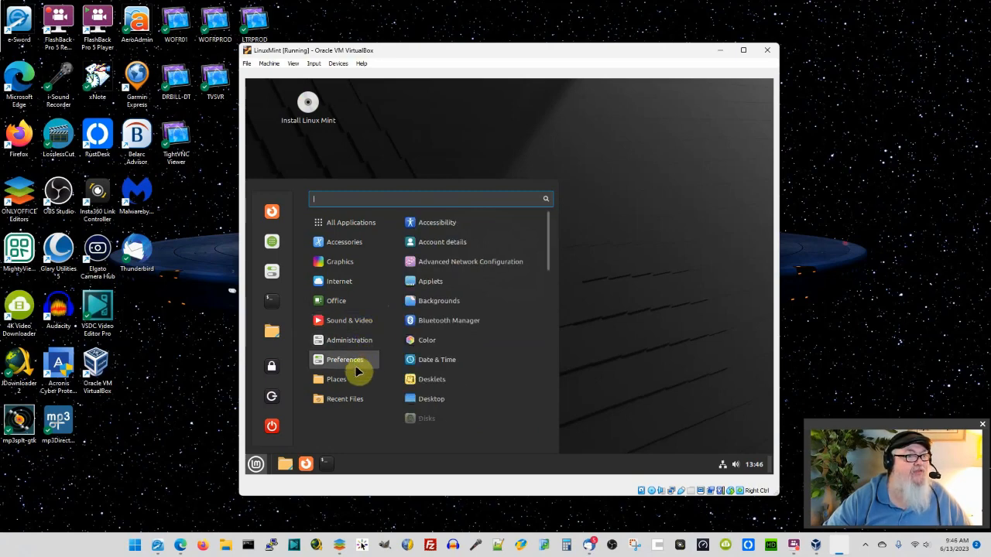
{"action": "mouse_move", "coordinate": [350, 410]}
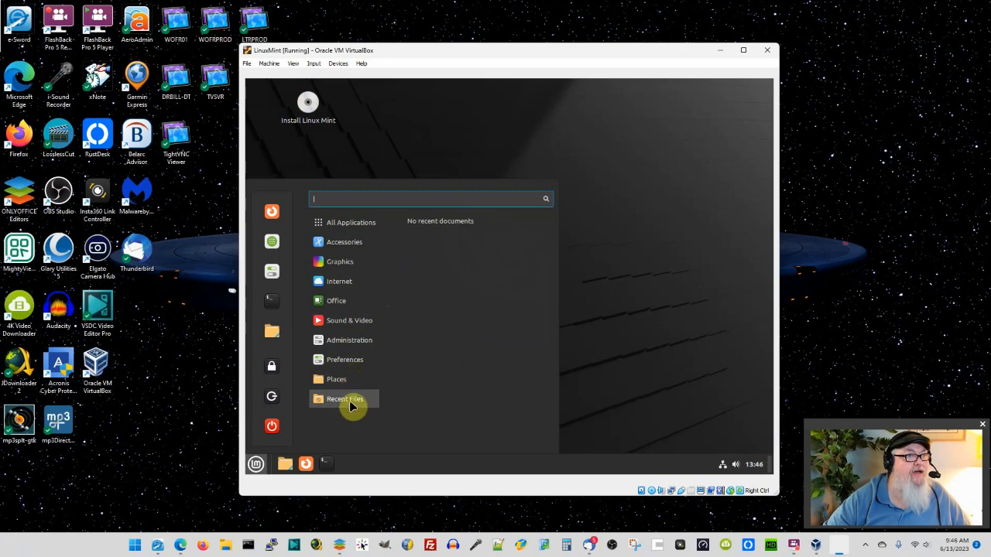
{"action": "left_click", "coordinate": [677, 141]}
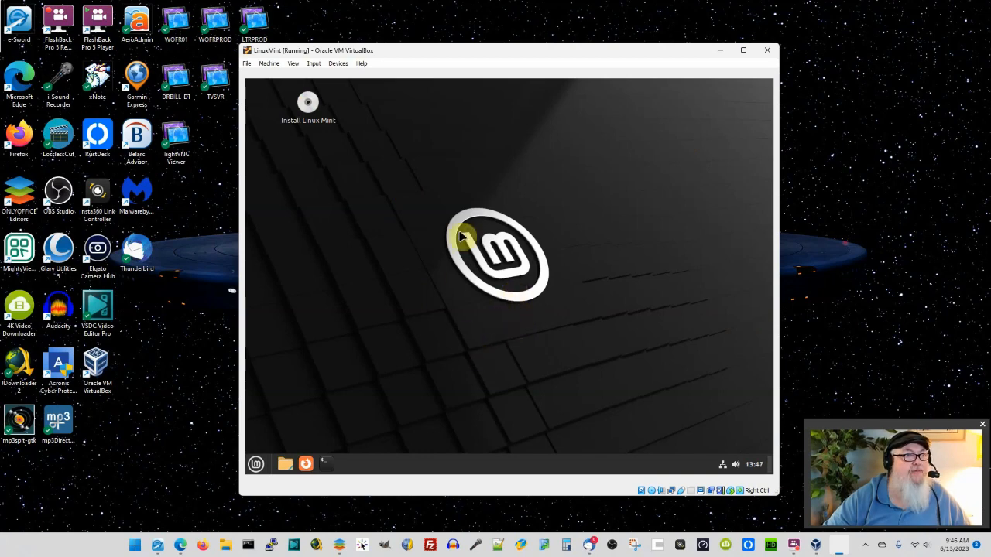
Start the Linux Mint installer with English and the English (US) keyboard layout, and include the multimedia codecs.
{"action": "double_click", "coordinate": [308, 108]}
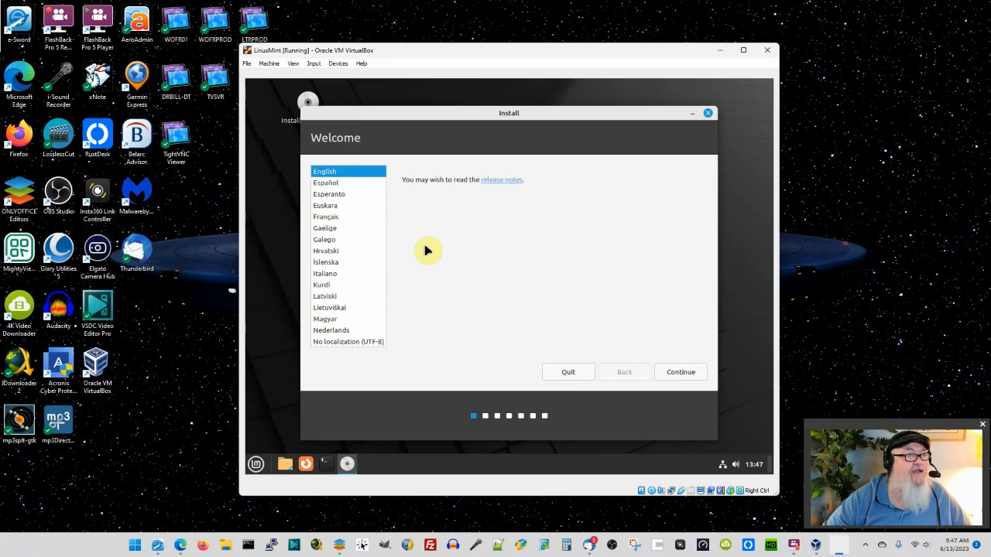
{"action": "left_click", "coordinate": [681, 372]}
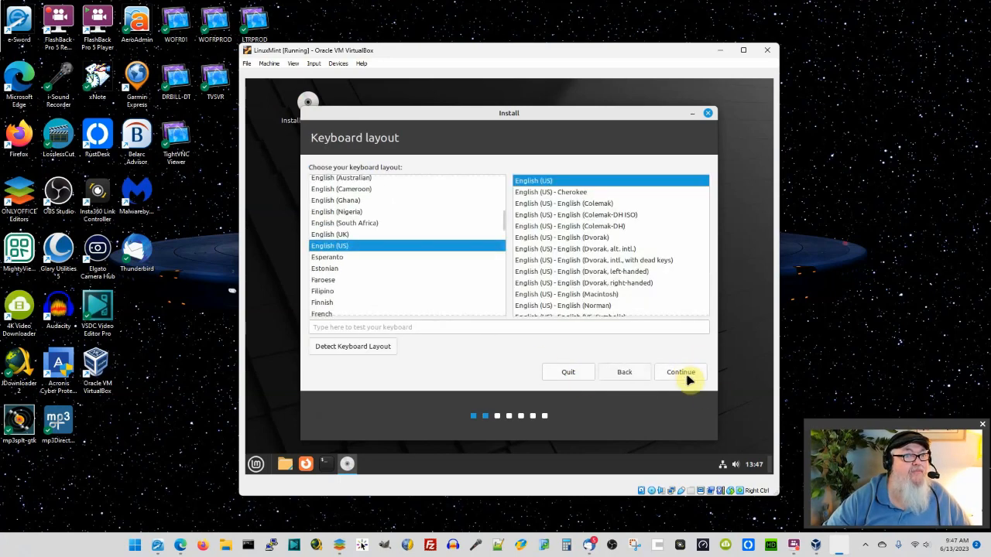
{"action": "left_click", "coordinate": [683, 374]}
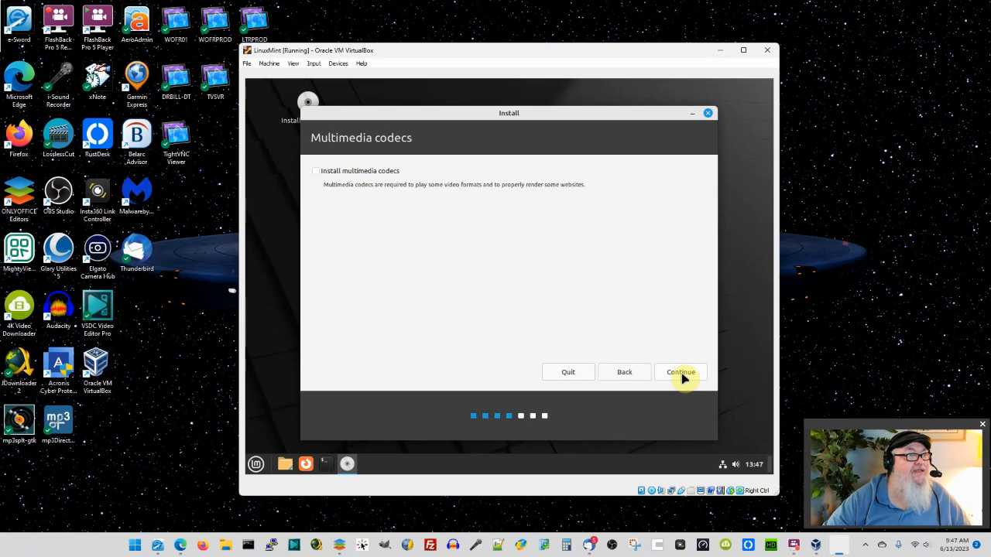
{"action": "left_click", "coordinate": [315, 171]}
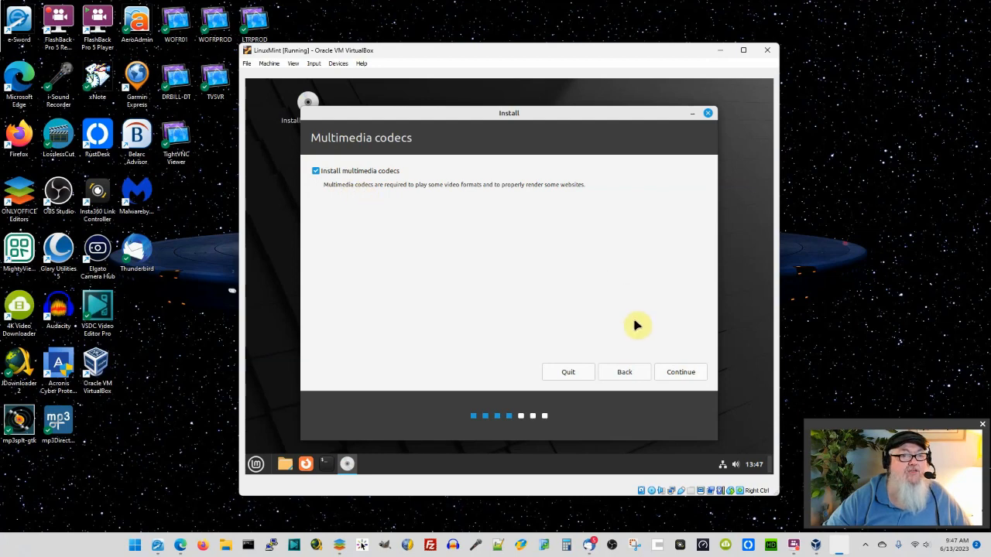
{"action": "left_click", "coordinate": [682, 373]}
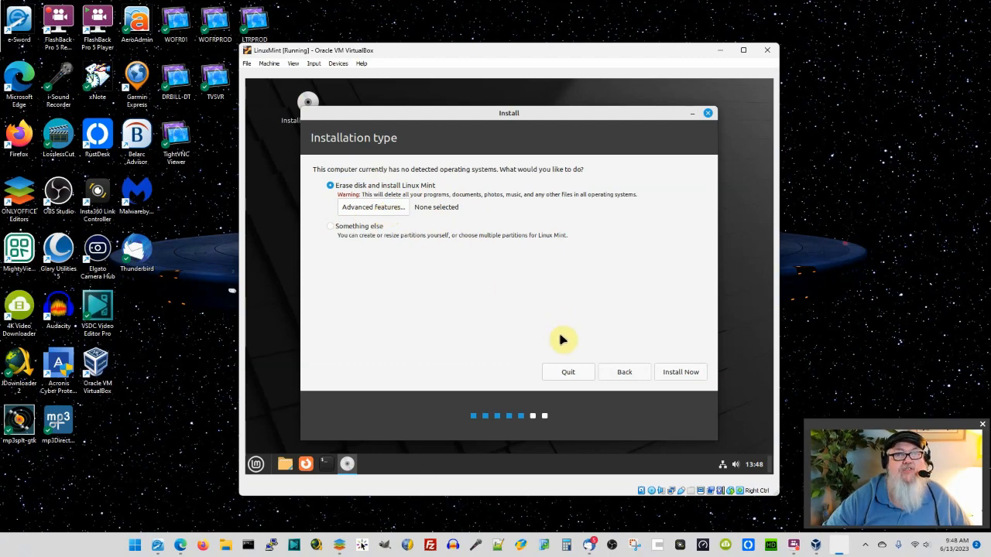
Install with Erase disk and install Linux Mint, confirm writing the changes to disk, and accept New York as the location.
{"action": "left_click", "coordinate": [671, 373]}
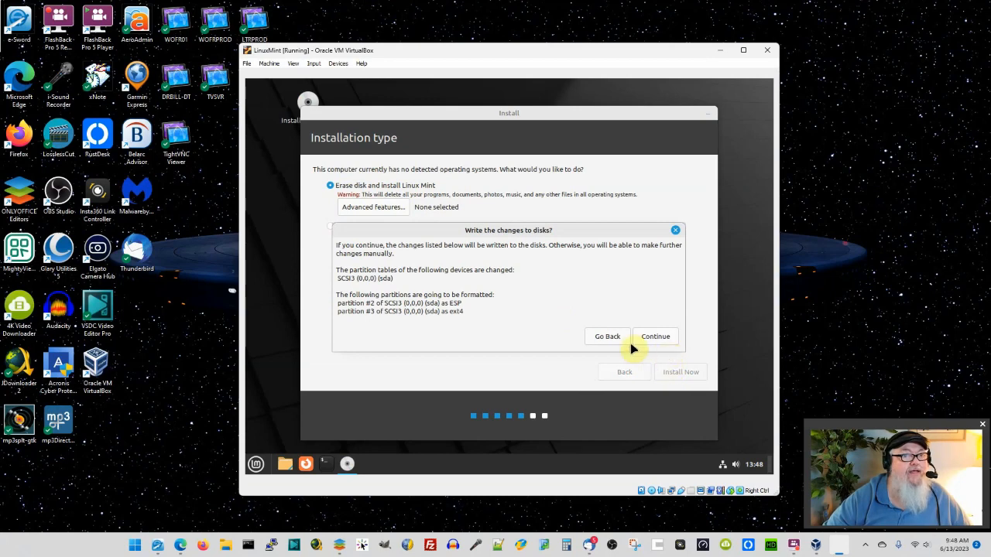
{"action": "left_click", "coordinate": [657, 336]}
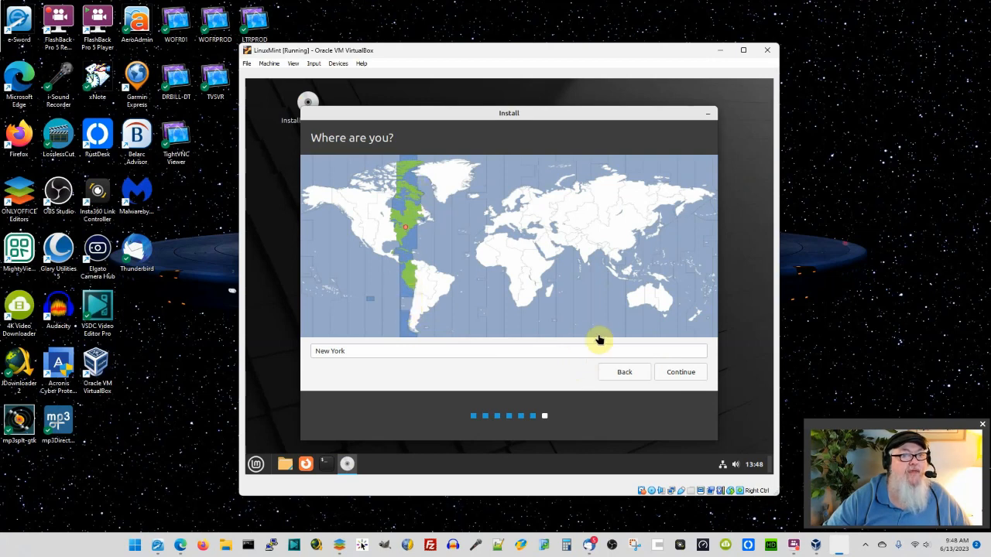
{"action": "left_click", "coordinate": [678, 373]}
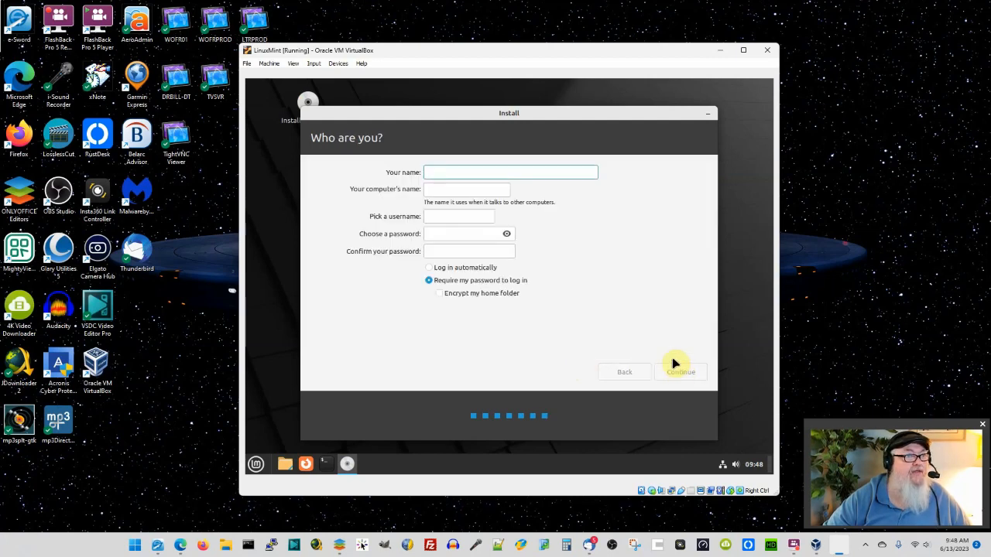
Enter the user's full name, name the computer LinuxMint, and fill in the account username.
{"action": "type", "text": "Dr"}
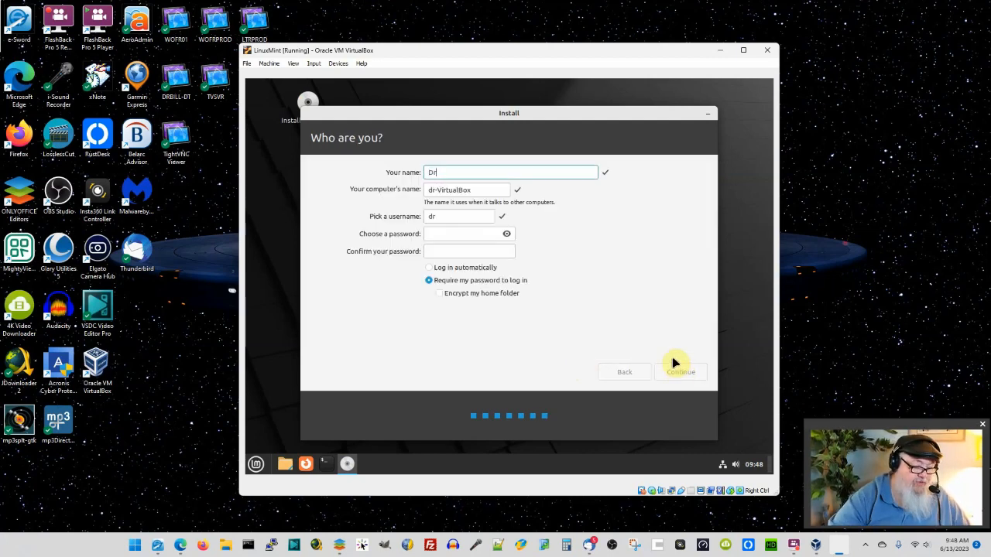
{"action": "type", "text": ". Bill Bailey"}
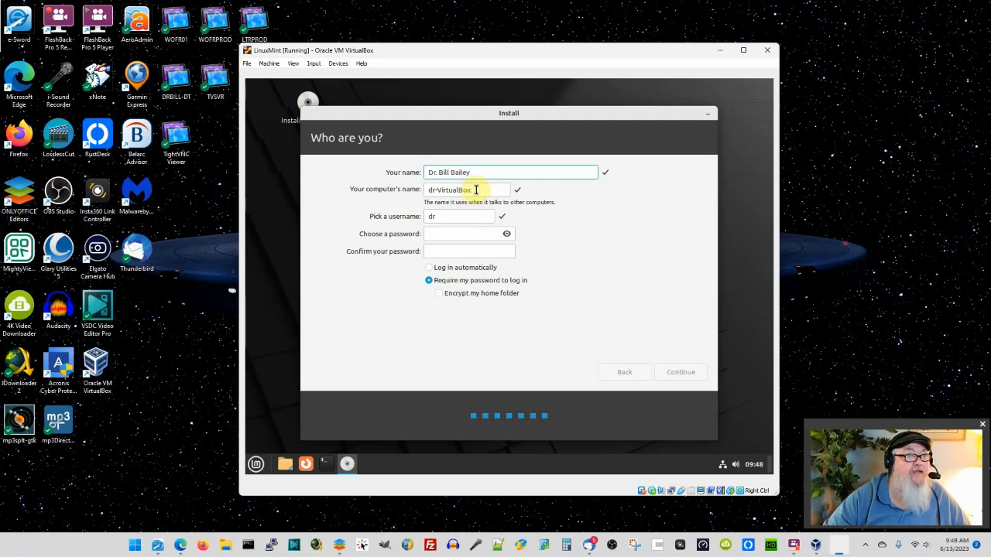
{"action": "key", "text": "Tab"}
{"action": "type", "text": "L"}
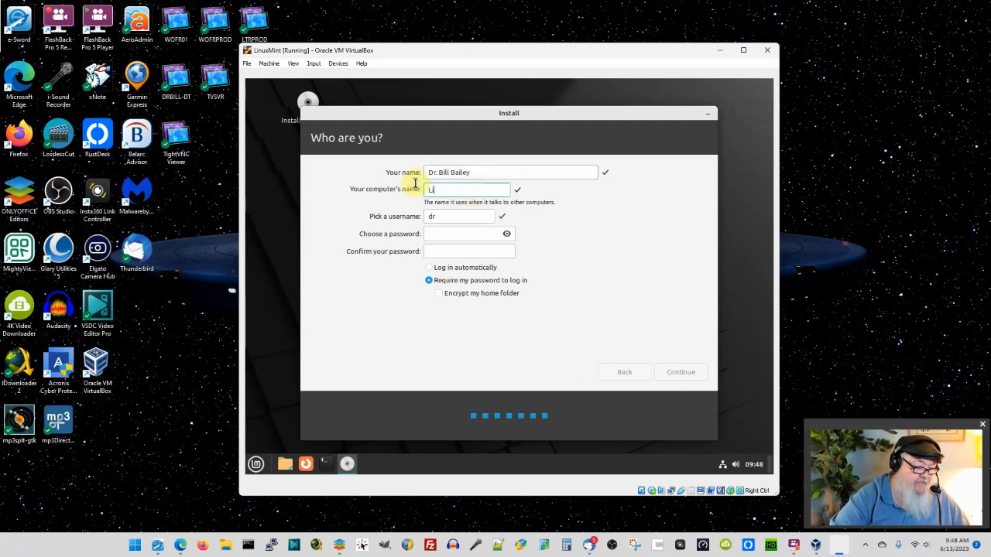
{"action": "type", "text": "inuxMint"}
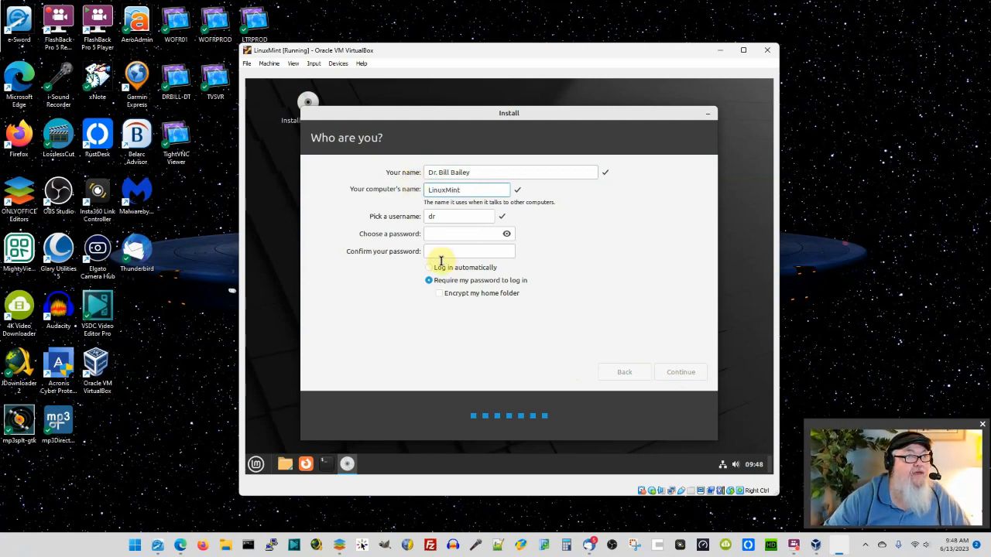
{"action": "left_click", "coordinate": [443, 216]}
{"action": "type", "text": "bill"}
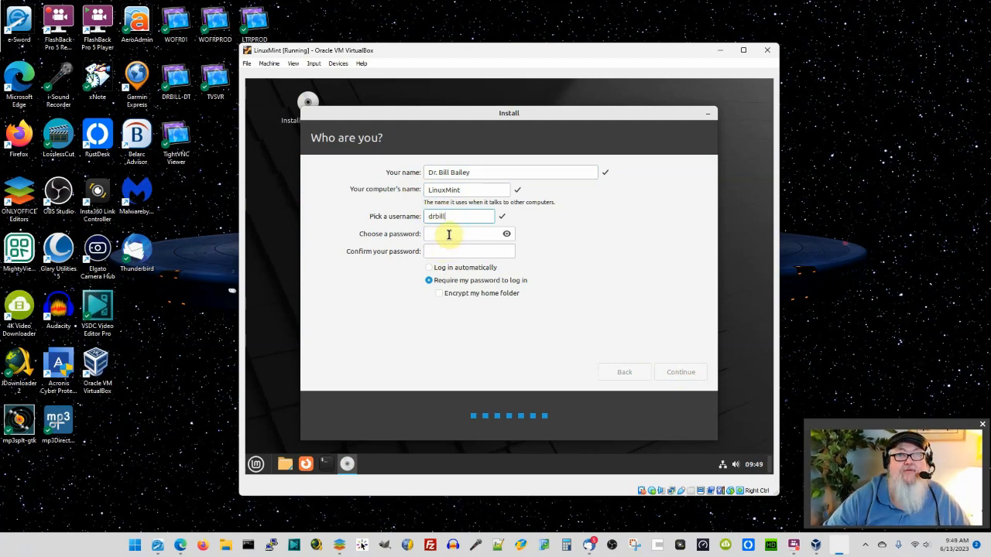
Enter and confirm the account password, choose Log in automatically, and proceed with the installation.
{"action": "left_click", "coordinate": [450, 234]}
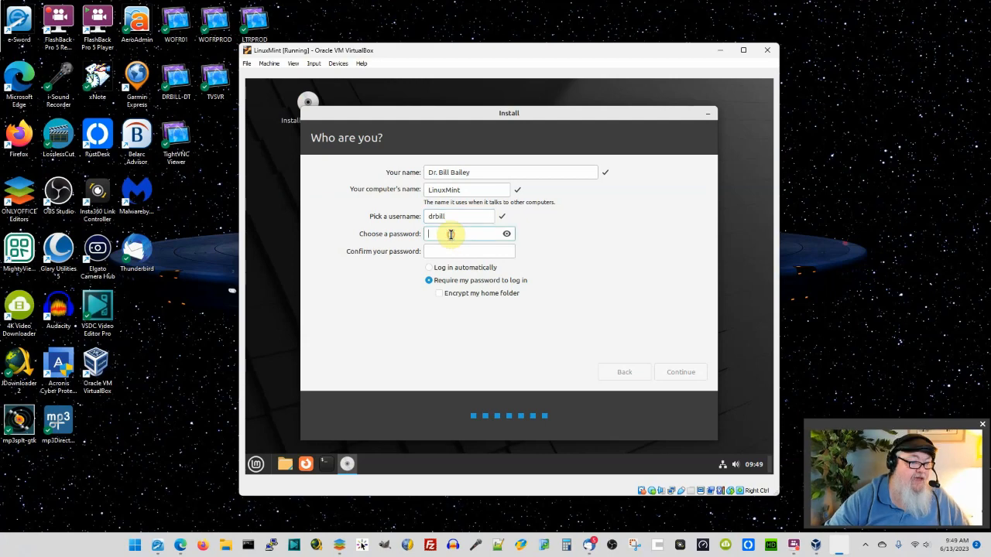
{"action": "type", "text": "******"}
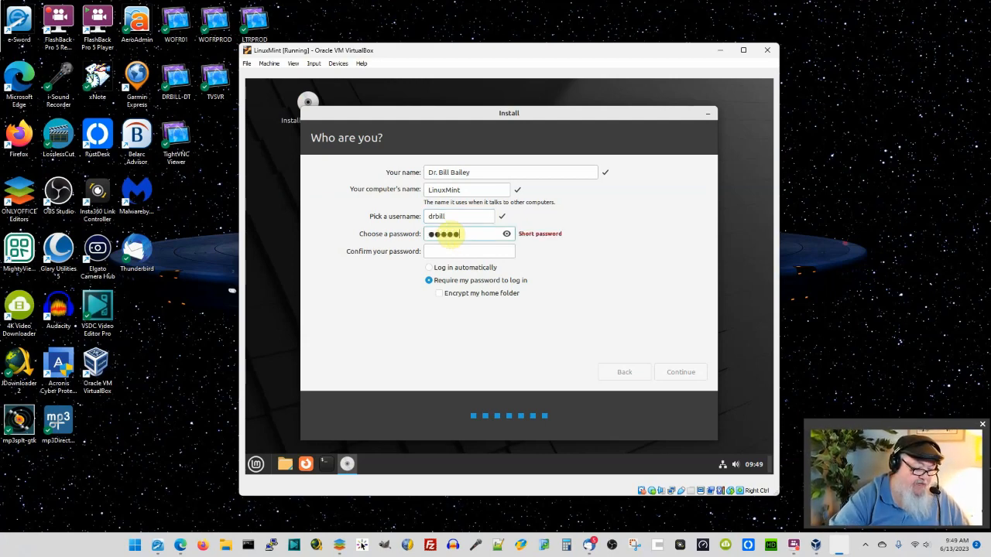
{"action": "type", "text": "**"}
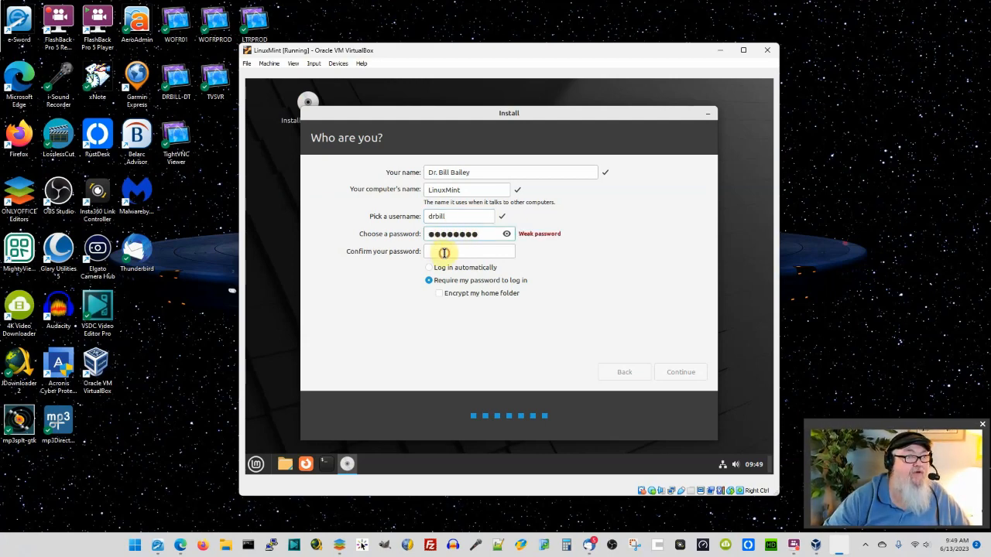
{"action": "left_click", "coordinate": [444, 251]}
{"action": "type", "text": "********"}
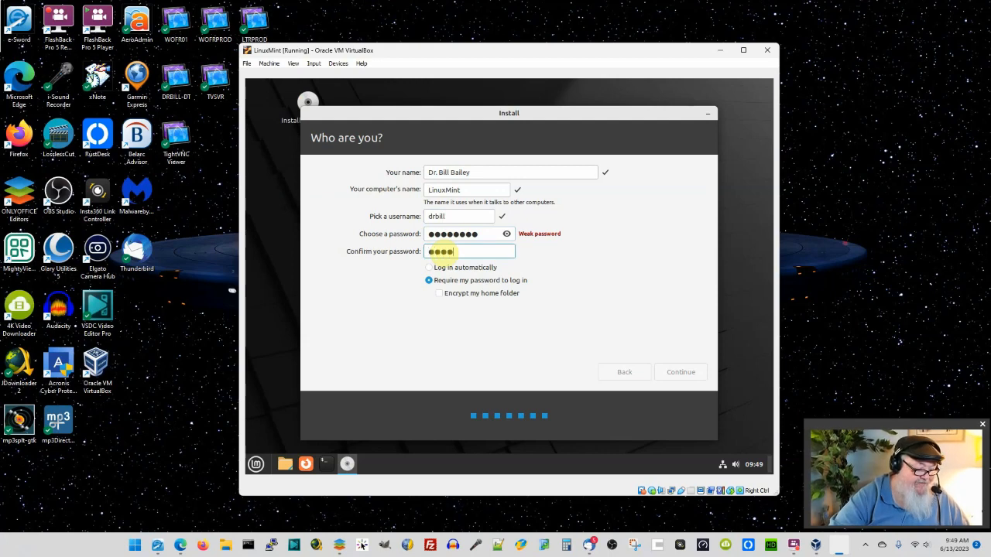
{"action": "type", "text": "*"}
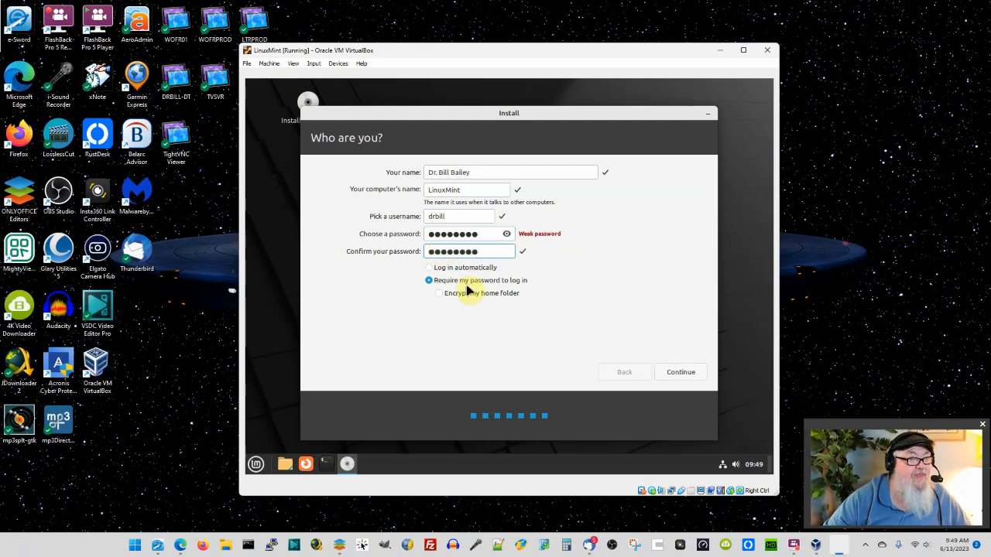
{"action": "left_click", "coordinate": [429, 269]}
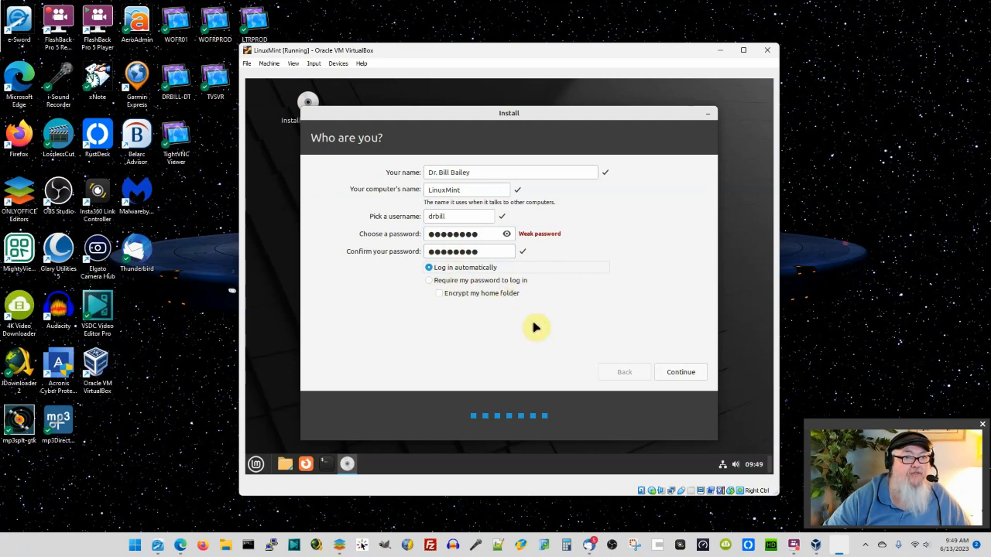
{"action": "left_click", "coordinate": [685, 374]}
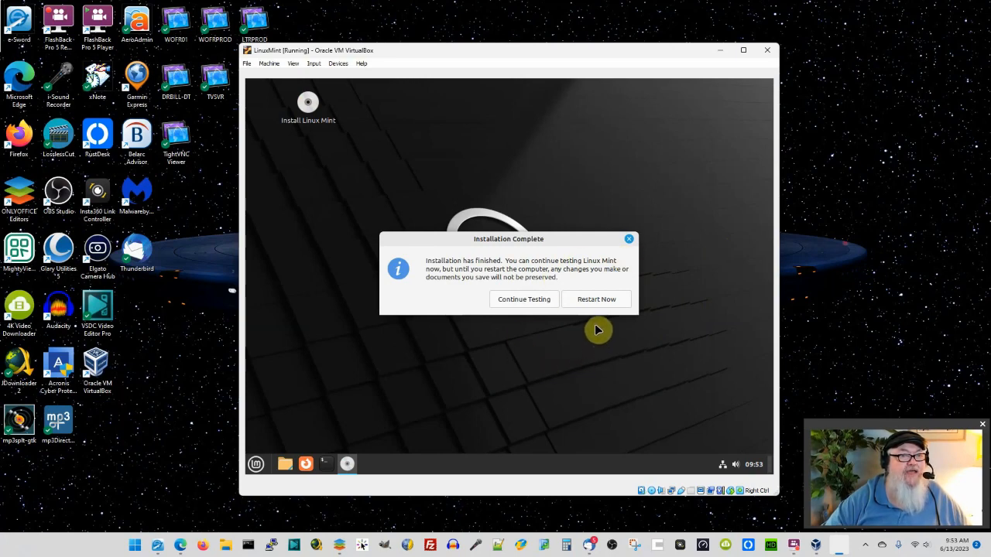
Restart the virtual machine after the installation and continue past the installation medium prompt into the installed Linux Mint.
{"action": "left_click", "coordinate": [596, 301]}
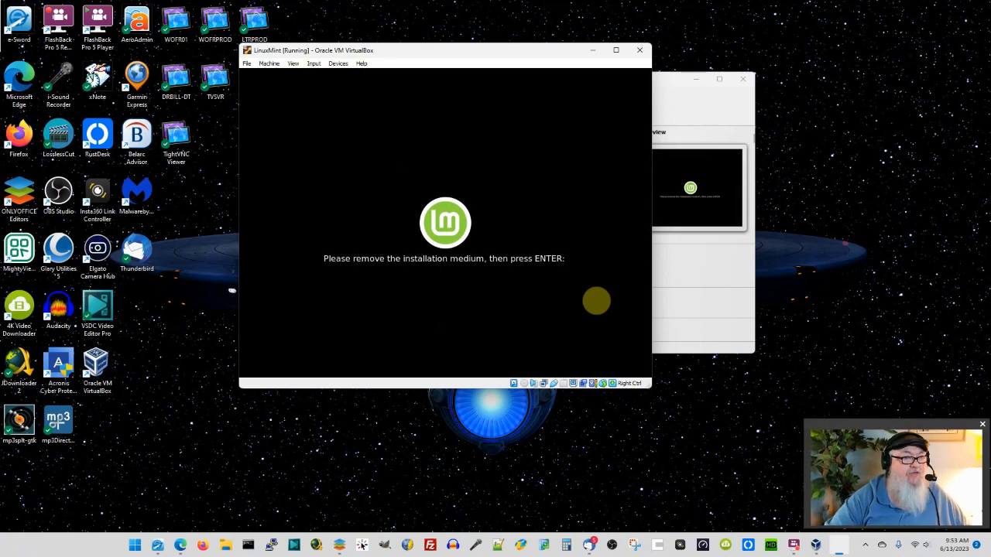
{"action": "key", "text": "Return"}
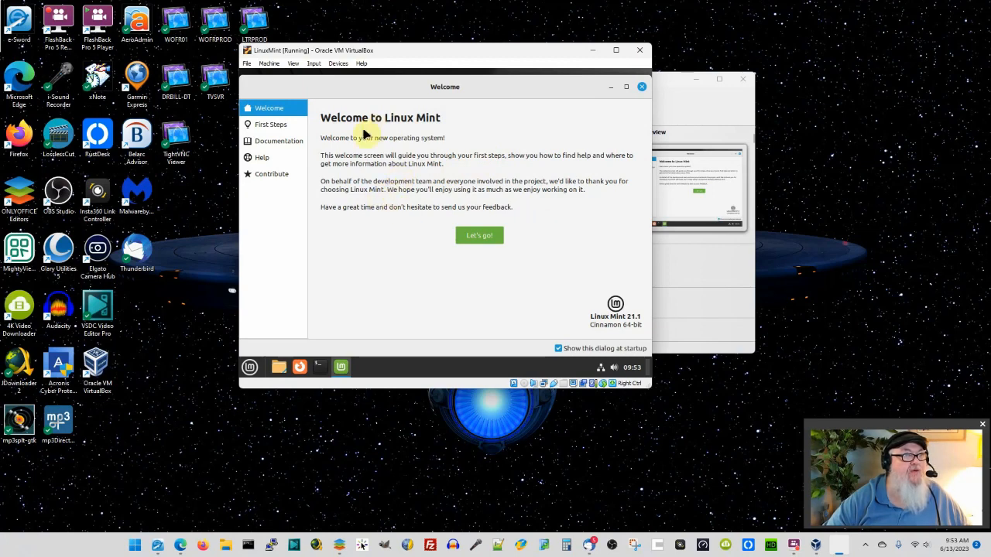
Review the First Steps, Documentation, Help and Contribute pages of the Linux Mint Welcome window, and close it.
{"action": "left_click", "coordinate": [271, 127]}
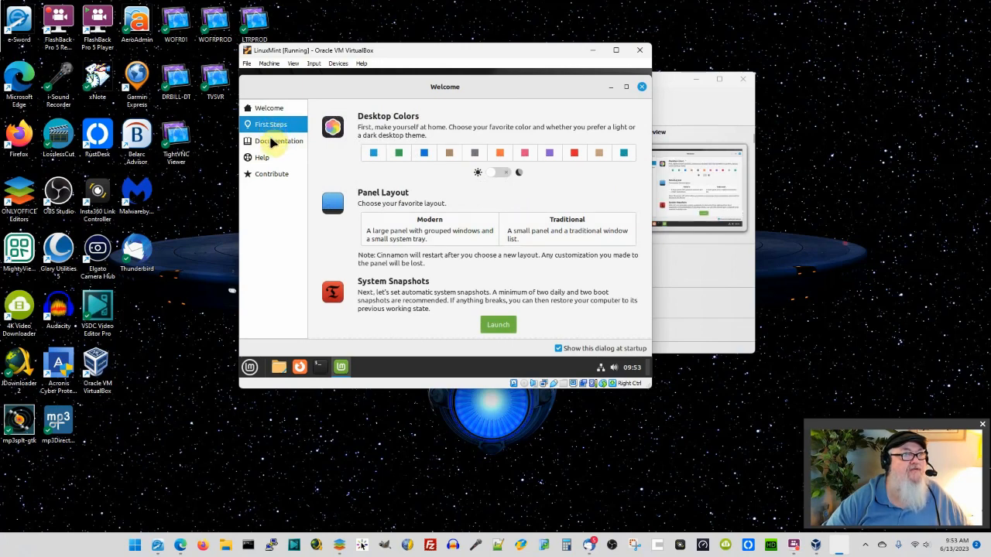
{"action": "left_click", "coordinate": [271, 146]}
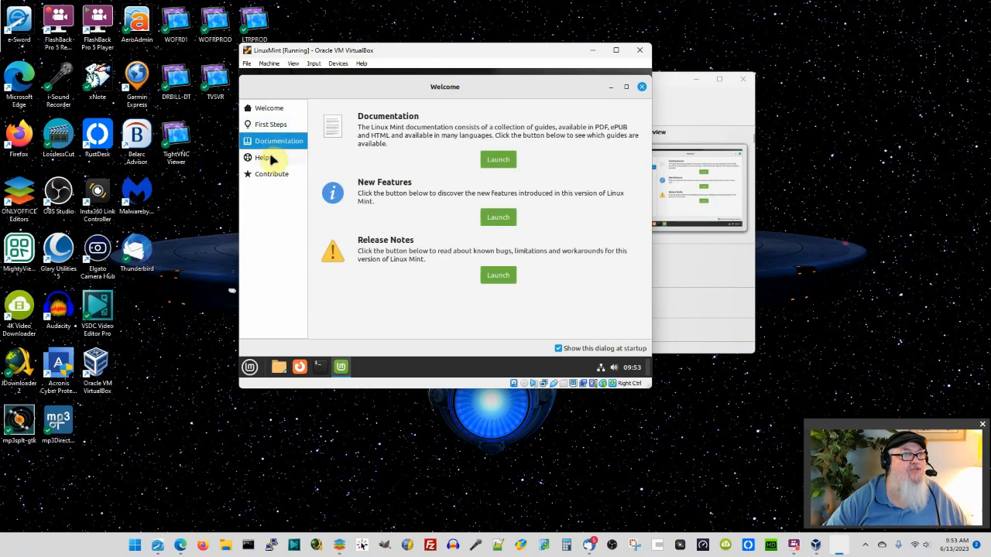
{"action": "left_click", "coordinate": [267, 159]}
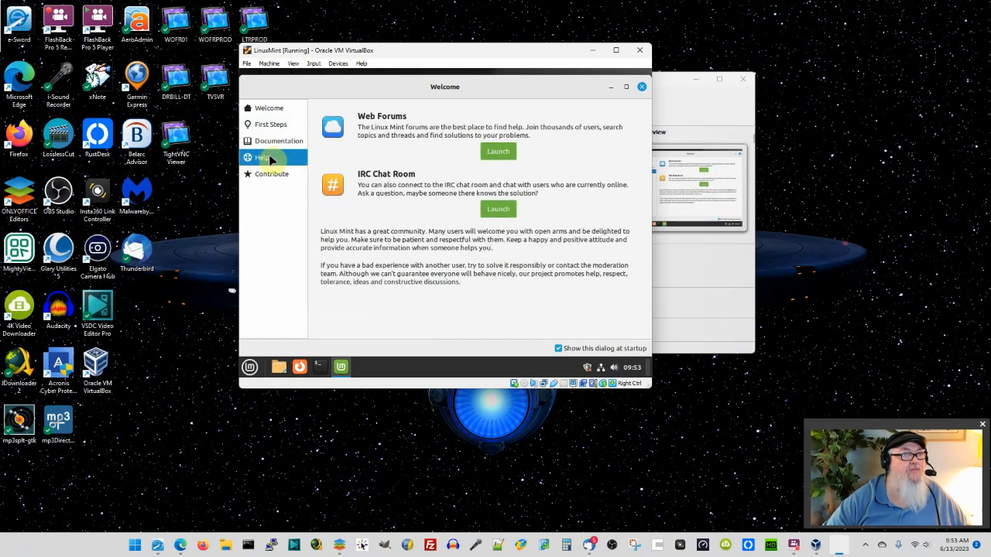
{"action": "left_click", "coordinate": [270, 176]}
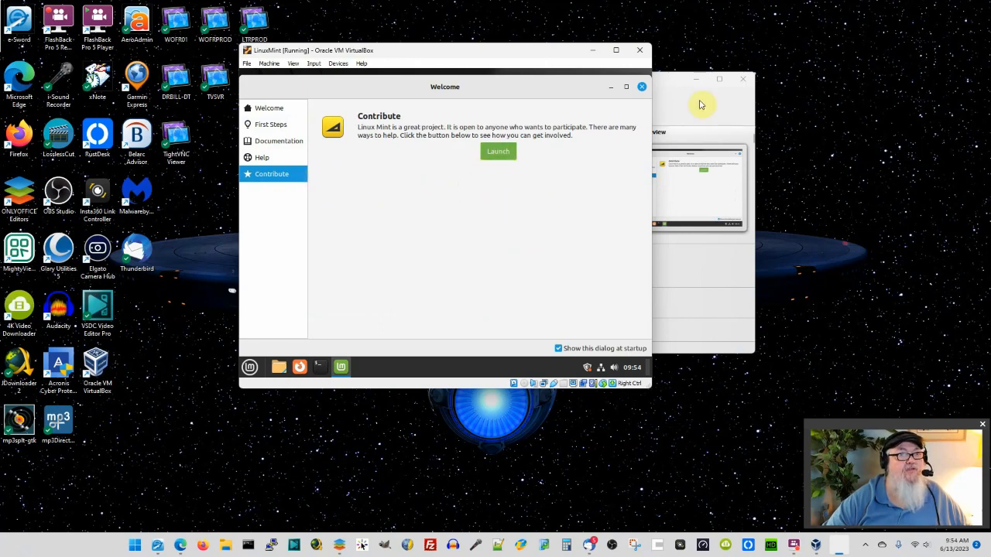
{"action": "left_click", "coordinate": [639, 89]}
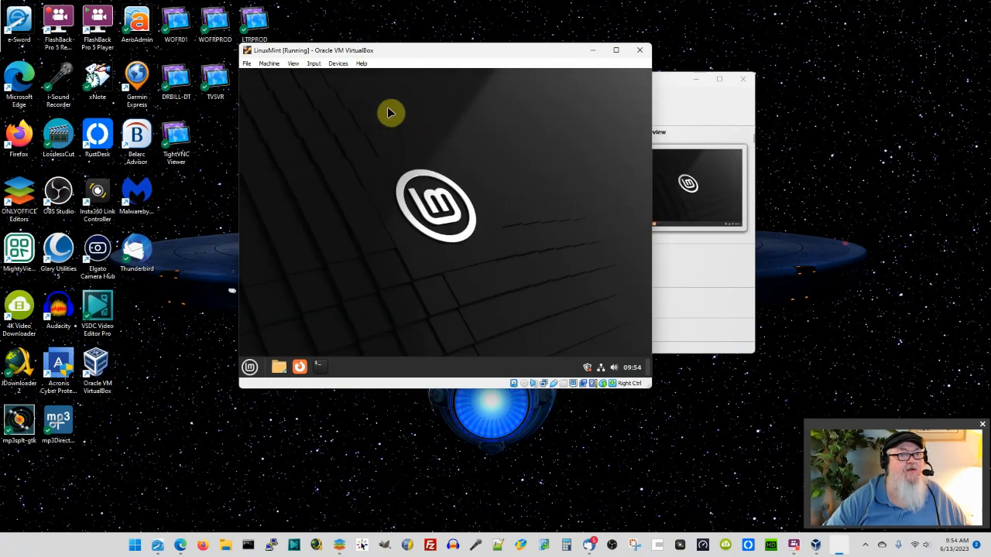
Open the display settings from the Linux Mint desktop and select the 1280 × 720 (16:9) resolution.
{"action": "left_click_drag", "start_coordinate": [450, 57], "coordinate": [518, 52]}
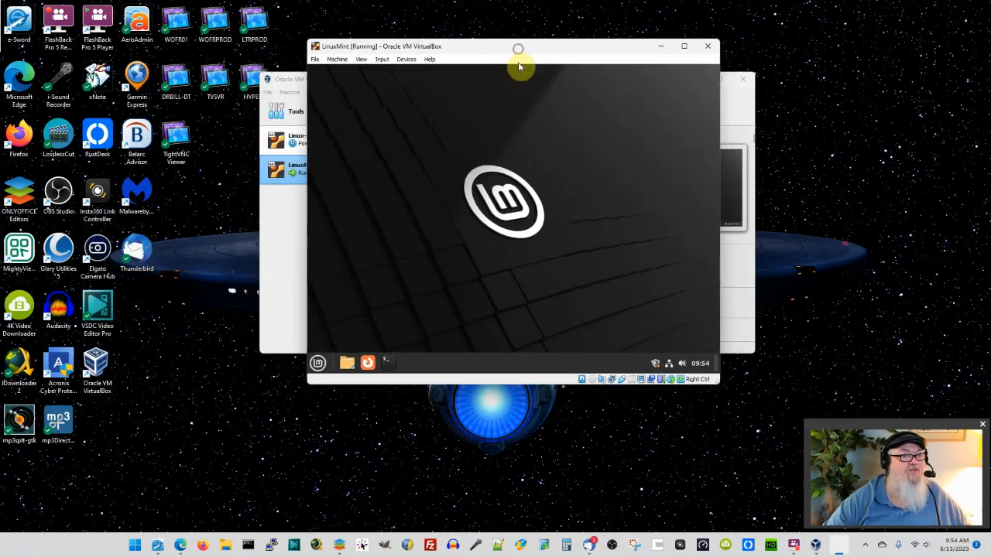
{"action": "right_click", "coordinate": [492, 154]}
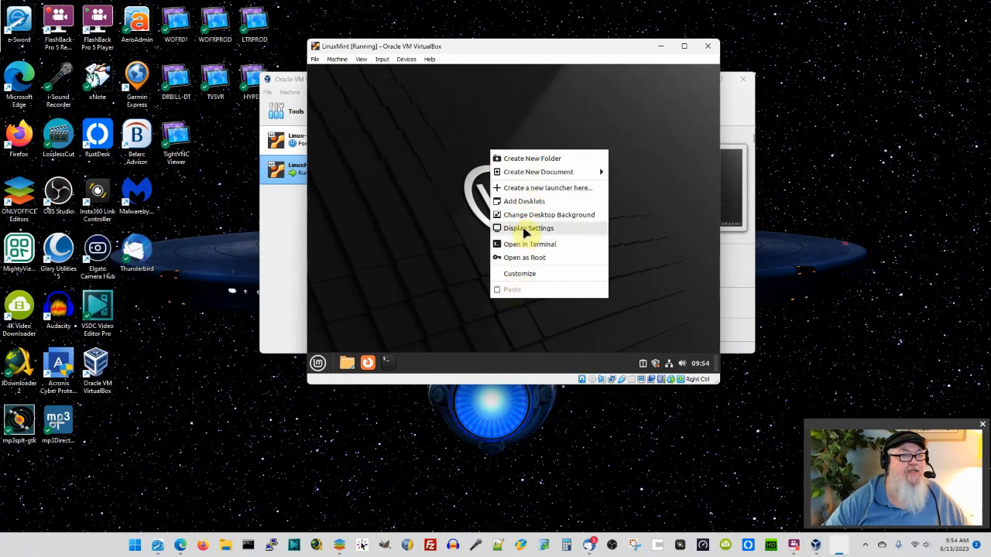
{"action": "left_click", "coordinate": [383, 174]}
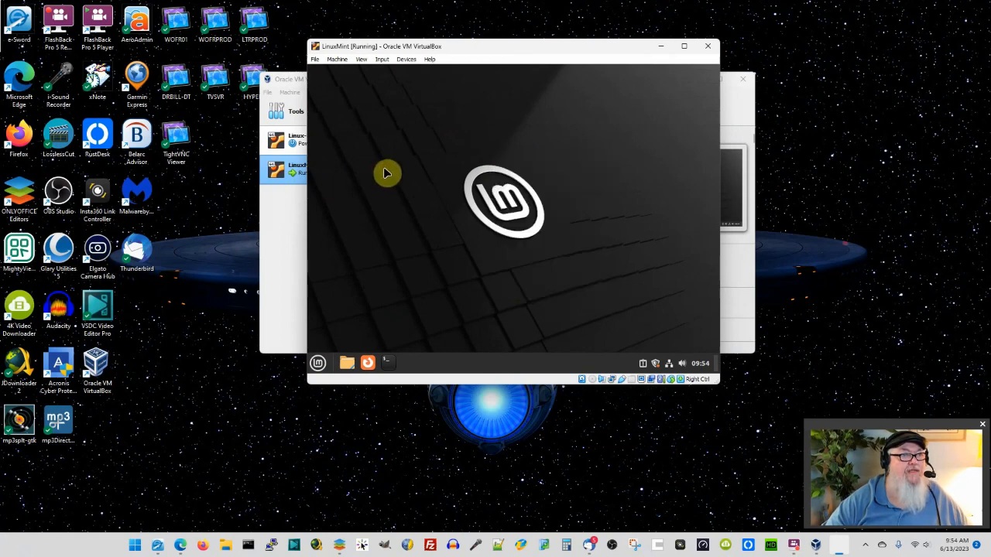
{"action": "right_click", "coordinate": [492, 143]}
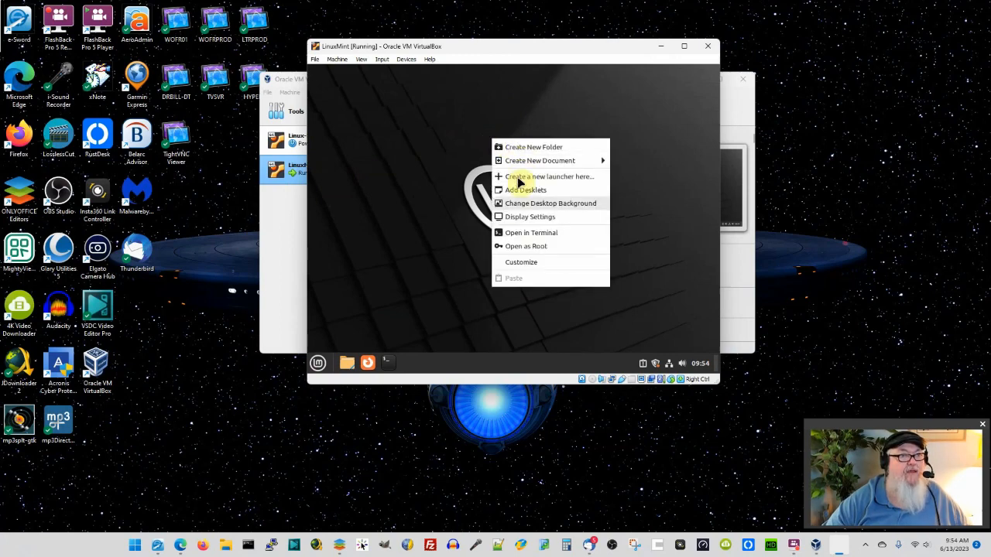
{"action": "left_click", "coordinate": [514, 220]}
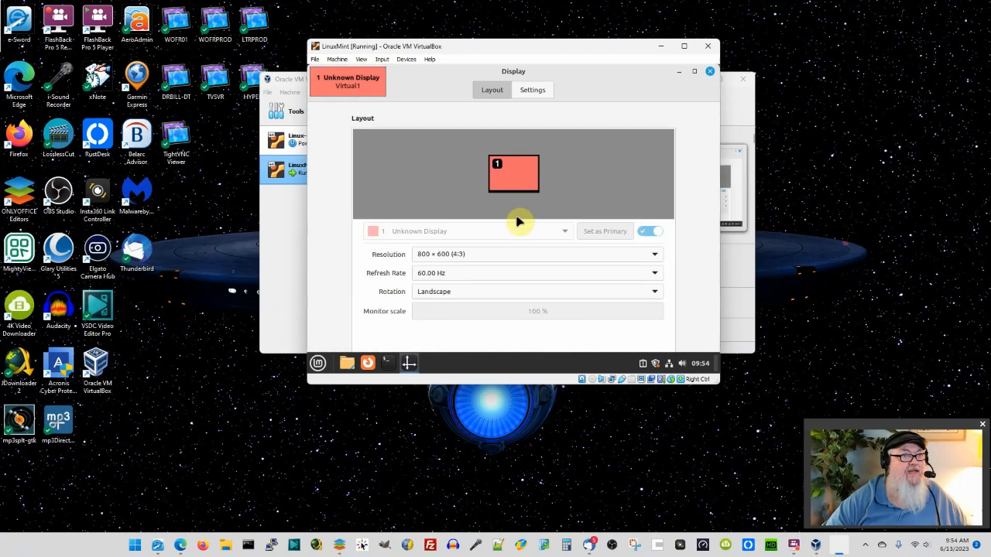
{"action": "left_click", "coordinate": [647, 256]}
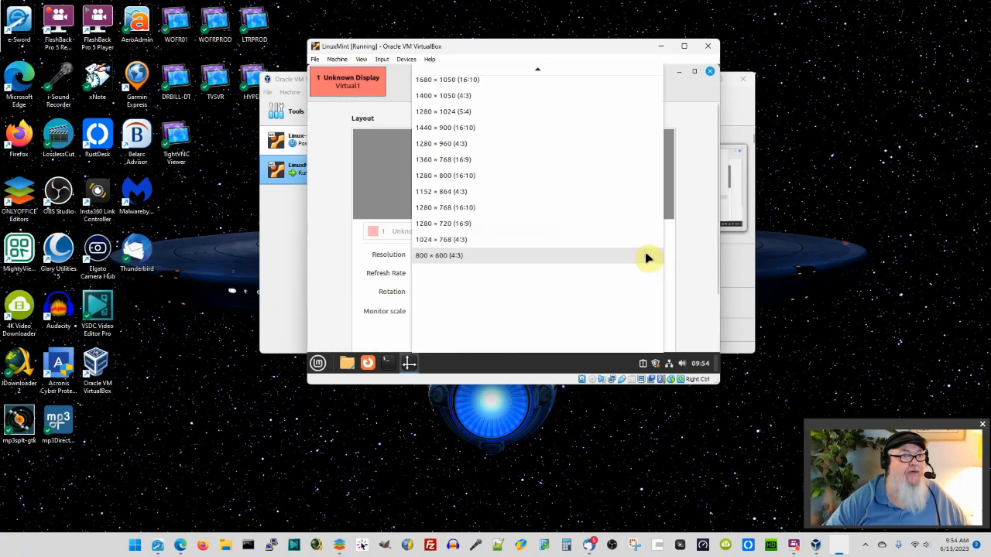
{"action": "left_click", "coordinate": [534, 232]}
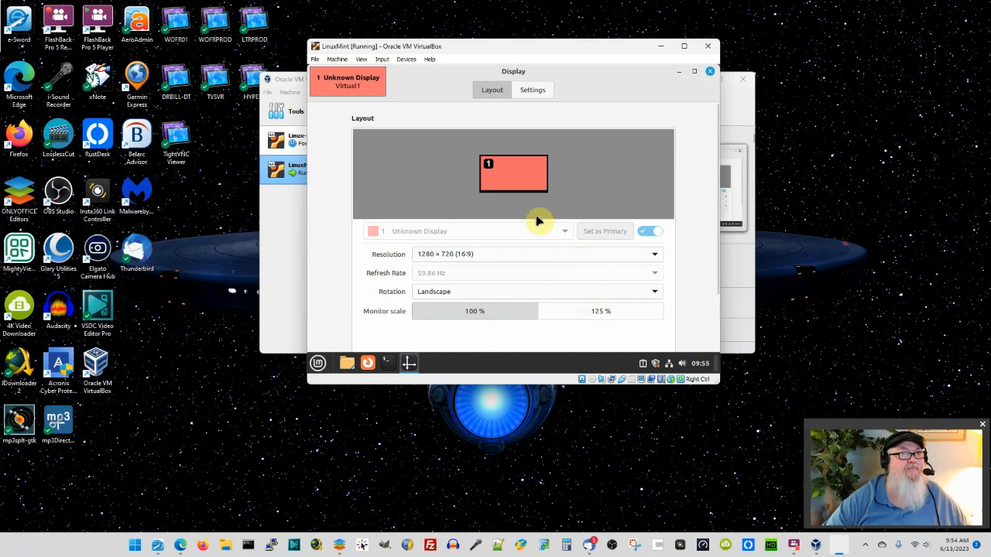
Change the display resolution to 1360 × 768 (16:9), apply it and keep the new configuration.
{"action": "left_click", "coordinate": [537, 257]}
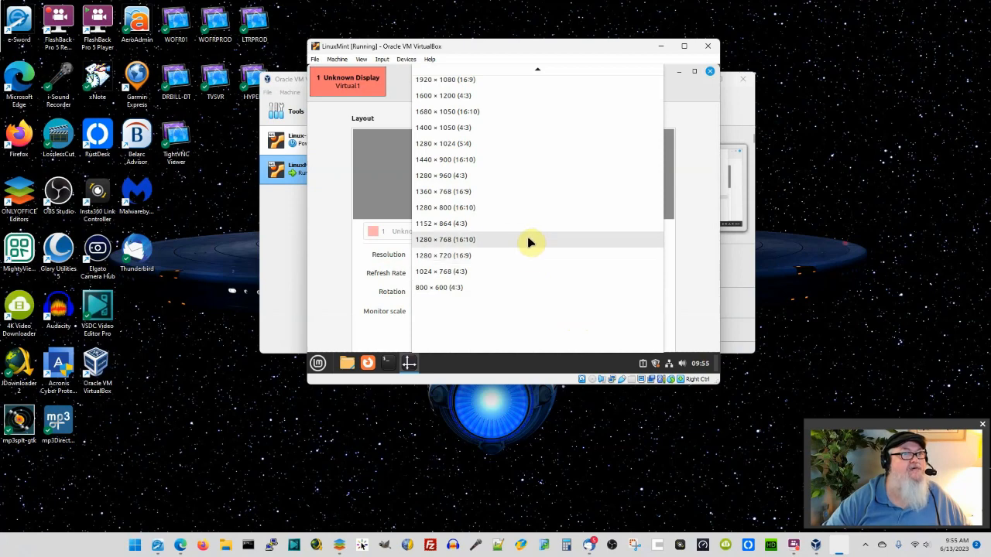
{"action": "left_click", "coordinate": [536, 192]}
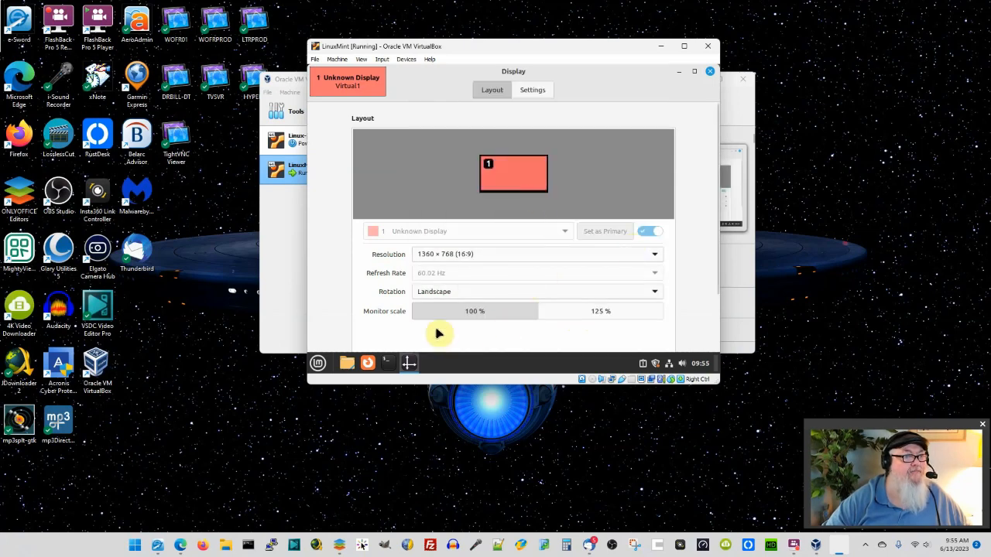
{"action": "scroll", "coordinate": [562, 303], "scroll_direction": "down", "scroll_amount": 3}
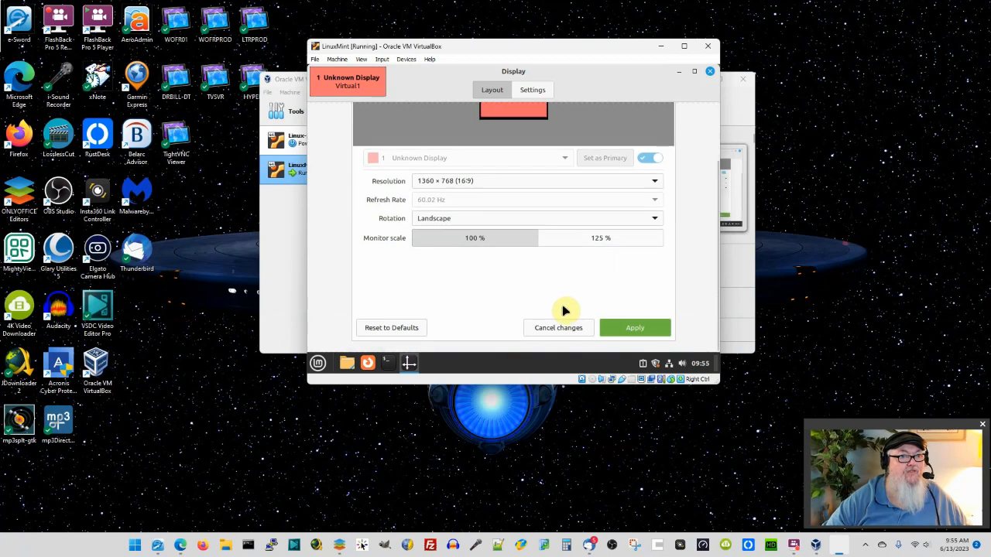
{"action": "left_click", "coordinate": [639, 335]}
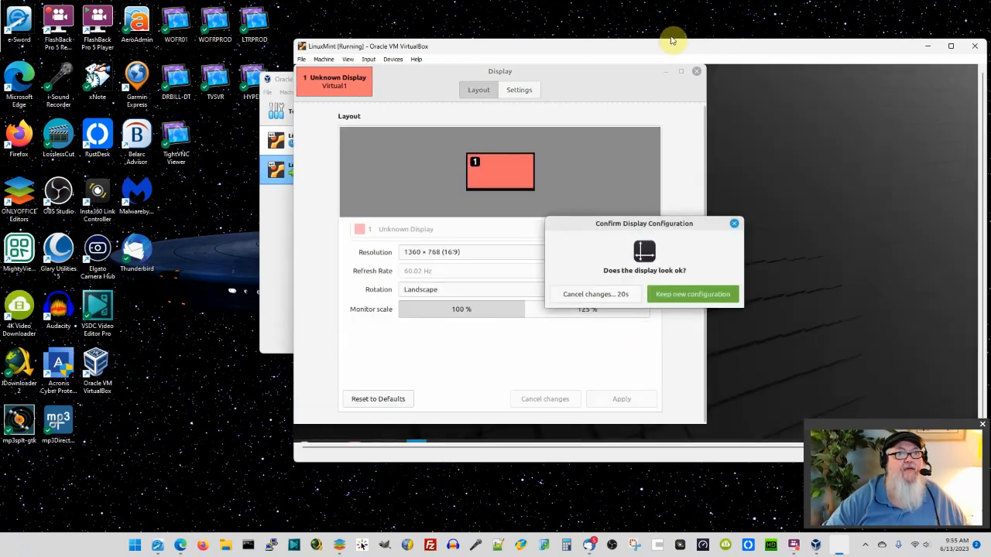
{"action": "left_click", "coordinate": [681, 304]}
Close the display settings, and reposition and enlarge the virtual machine window to fit the whole Linux Mint desktop.
{"action": "left_click_drag", "start_coordinate": [768, 48], "coordinate": [562, 50]}
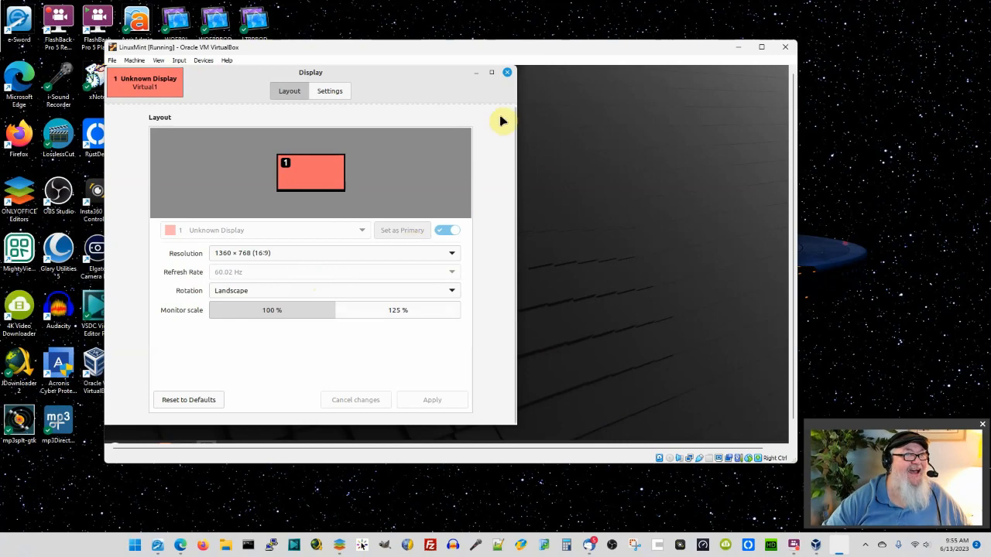
{"action": "left_click", "coordinate": [508, 72]}
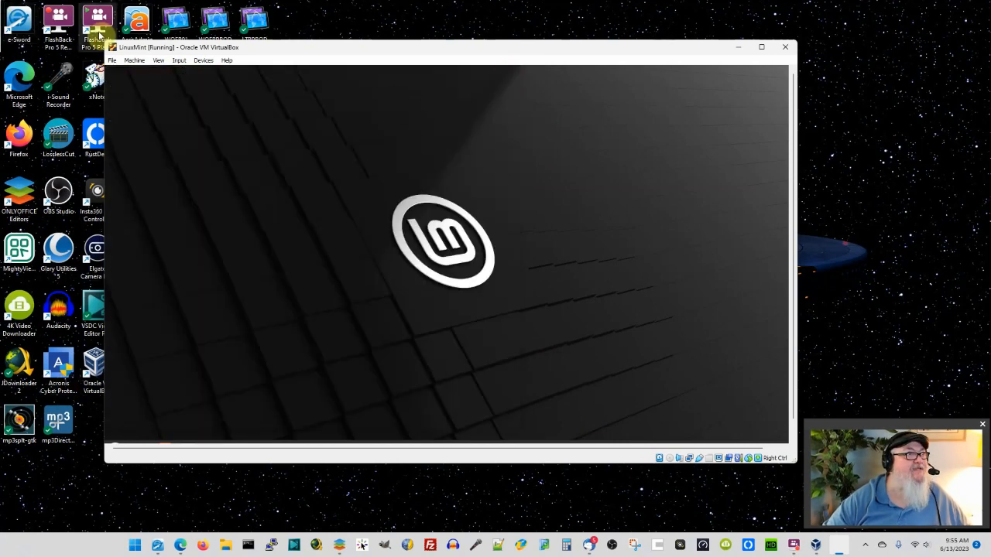
{"action": "left_click_drag", "start_coordinate": [105, 41], "coordinate": [85, 24]}
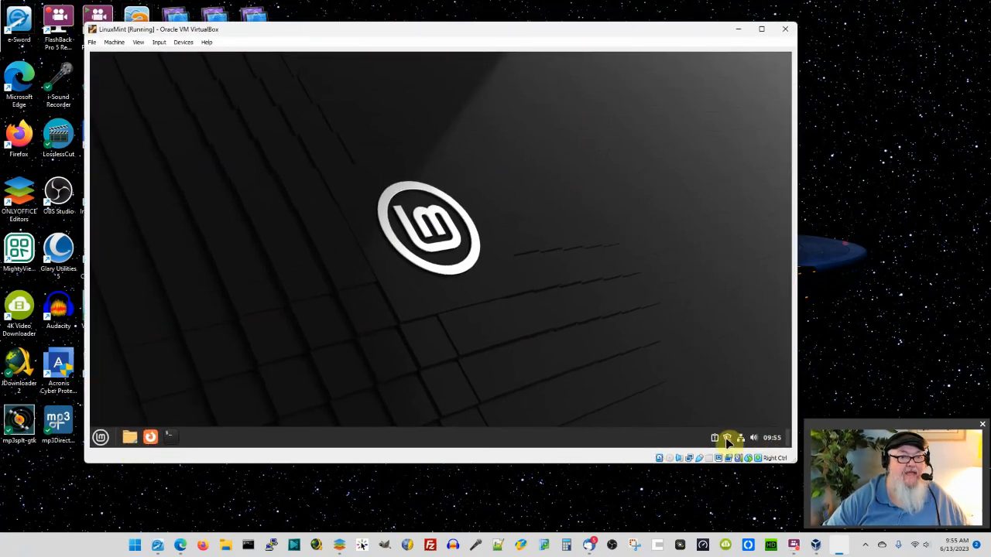
{"action": "left_click", "coordinate": [101, 437]}
{"action": "left_click", "coordinate": [558, 213]}
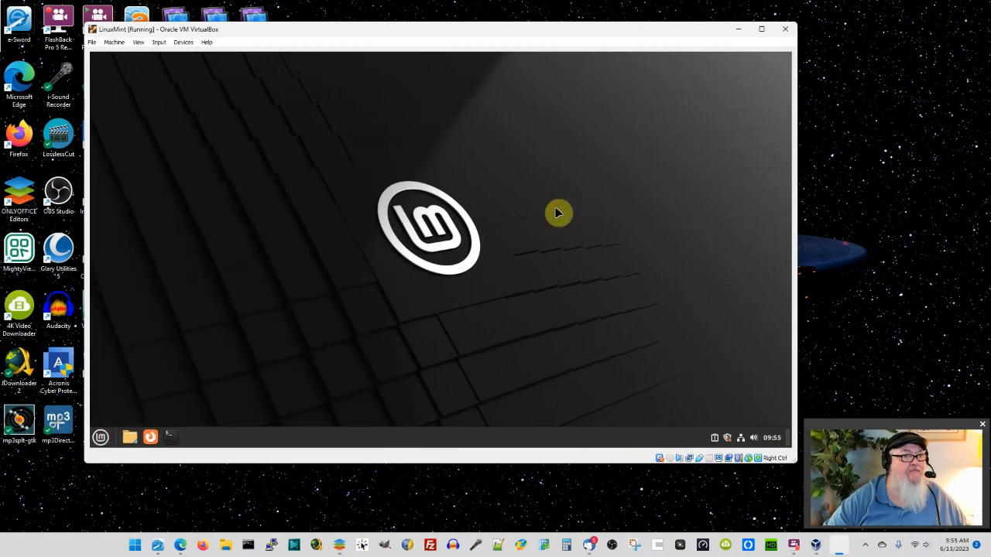
Open the Update Manager, accept its welcome page, and apply the Update Manager's own update, authenticating with the account password.
{"action": "left_click", "coordinate": [728, 438]}
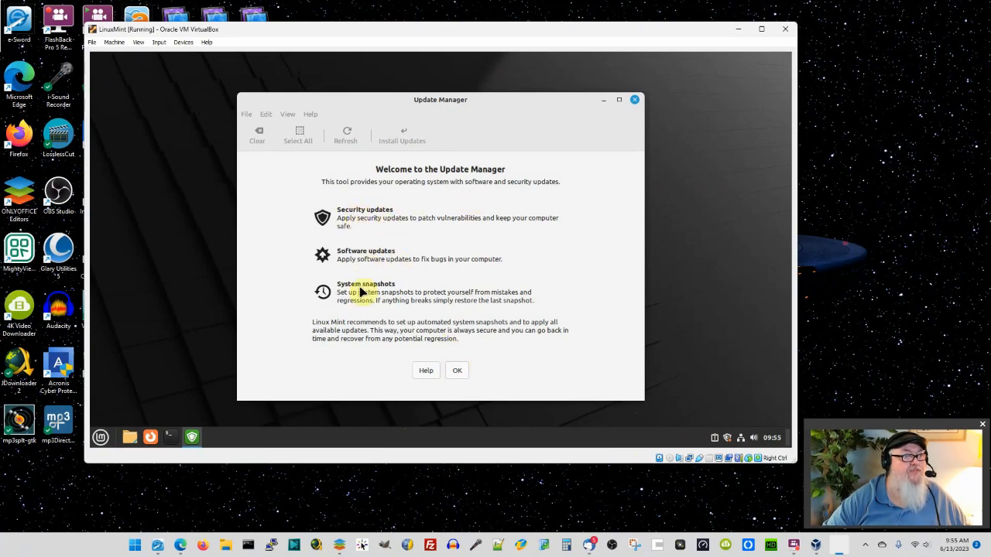
{"action": "left_click", "coordinate": [456, 371]}
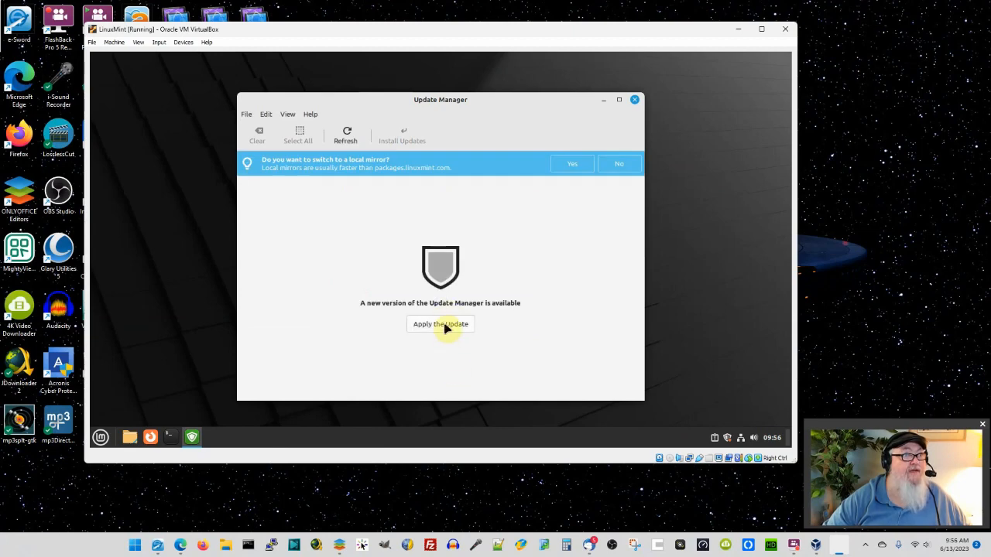
{"action": "left_click", "coordinate": [444, 326]}
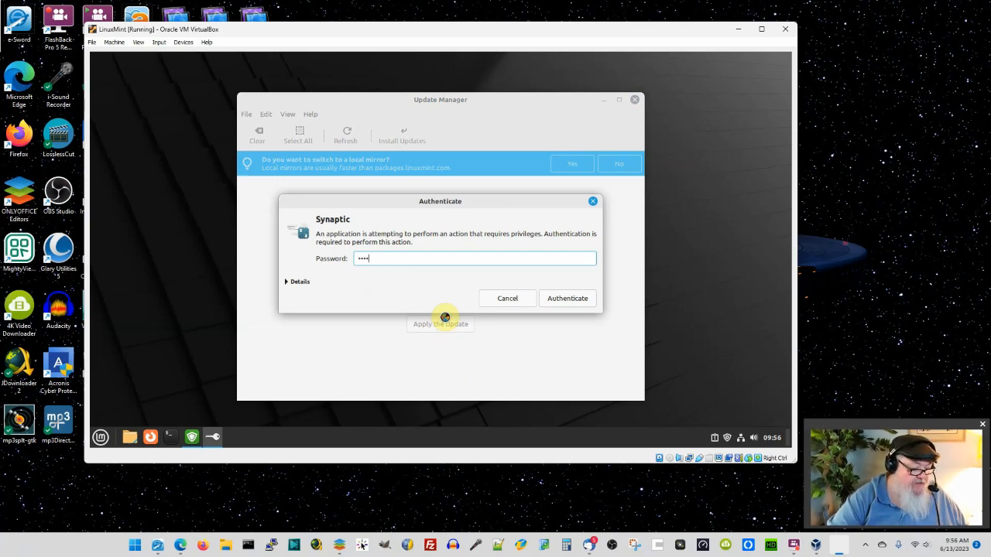
{"action": "type", "text": "••"}
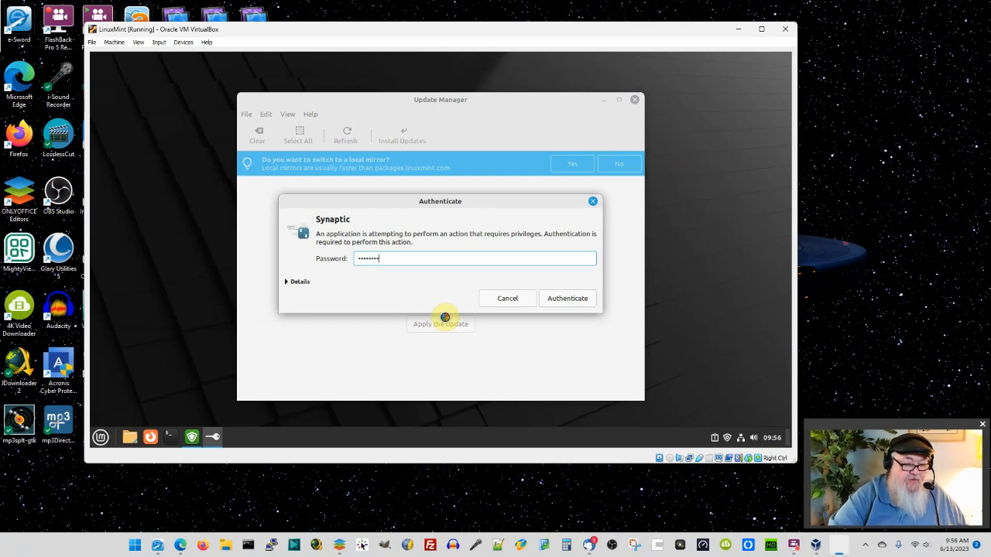
{"action": "key", "text": "Return"}
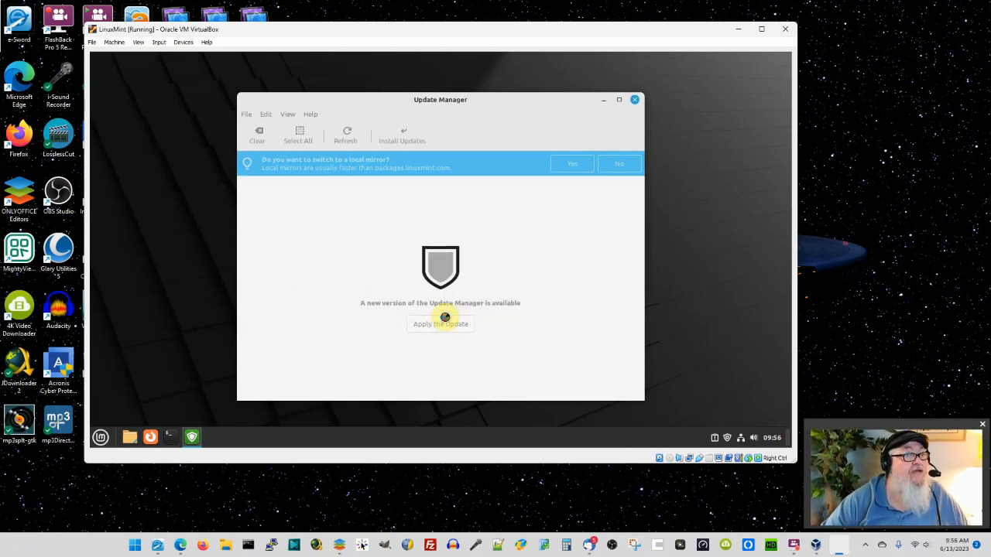
{"action": "left_click", "coordinate": [445, 319]}
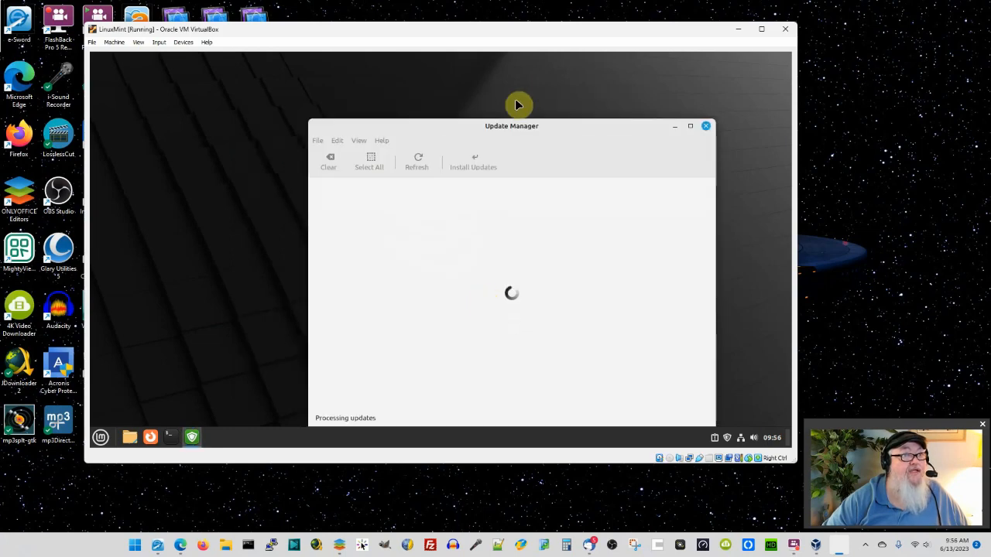
Review the list of available updates in the Update Manager, and close it without installing them.
{"action": "left_click_drag", "start_coordinate": [518, 131], "coordinate": [446, 82]}
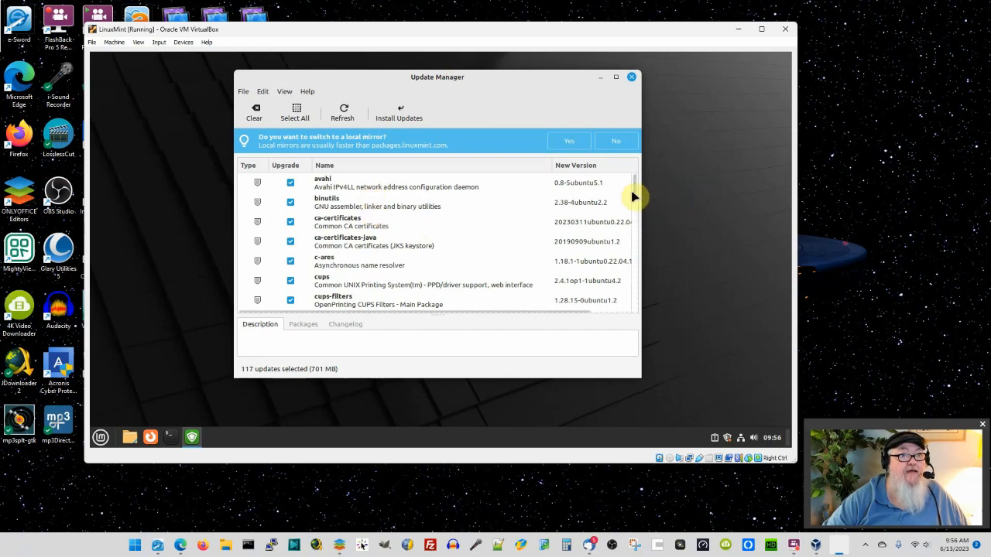
{"action": "left_click_drag", "start_coordinate": [634, 193], "coordinate": [647, 170]}
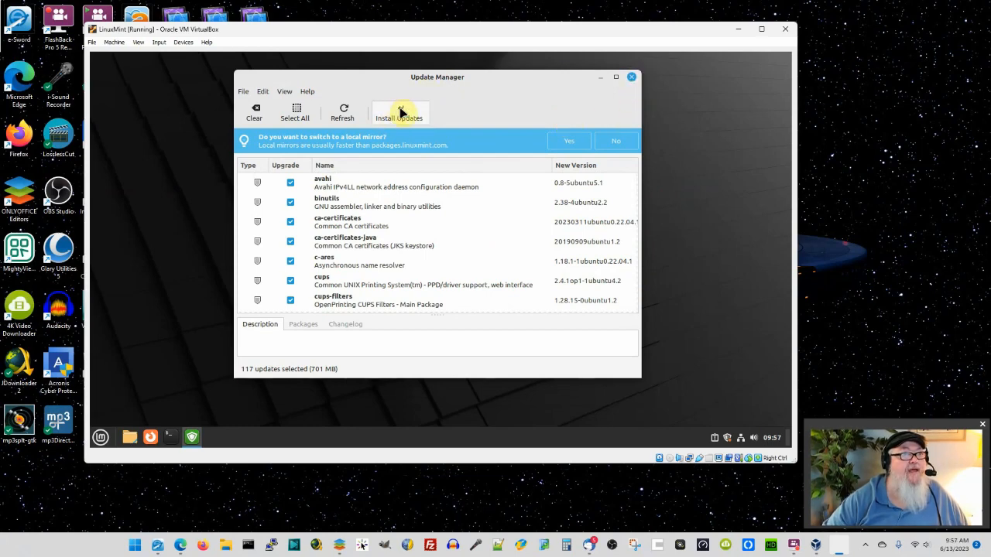
{"action": "left_click", "coordinate": [632, 78]}
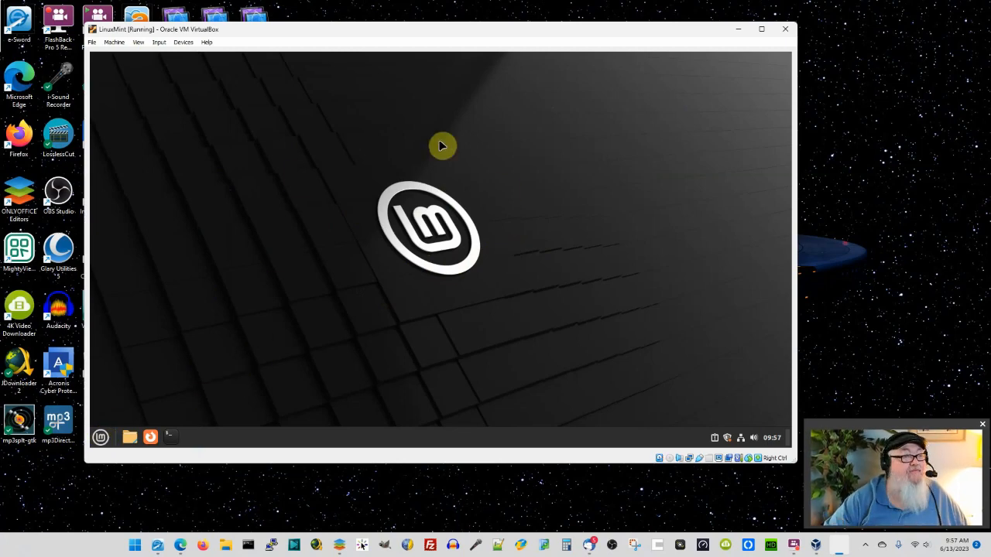
{"action": "left_click", "coordinate": [101, 438]}
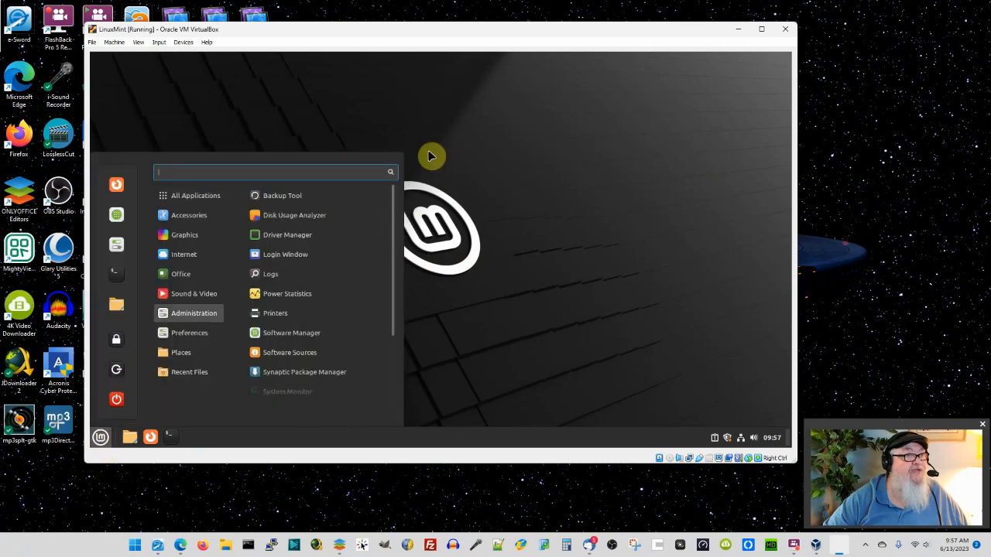
{"action": "left_click", "coordinate": [541, 164]}
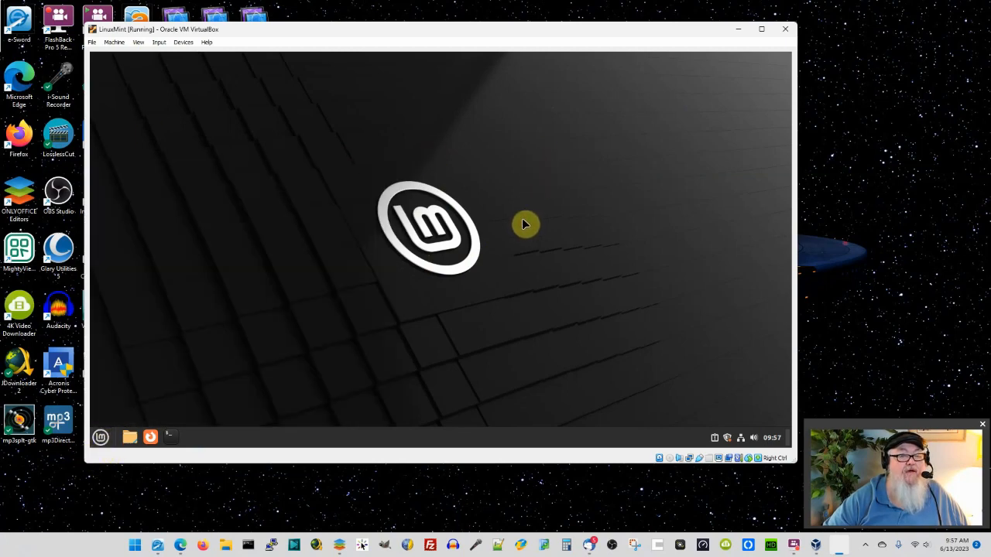